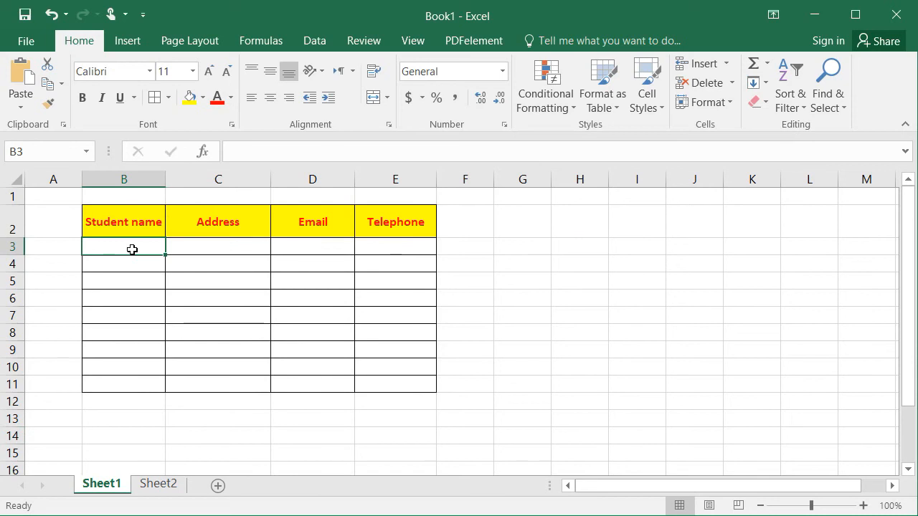
# - Enter Alex, Juan and Samer in cells B3, B4 and B5
pyautogui.write('Alex')
pyautogui.press('Return')
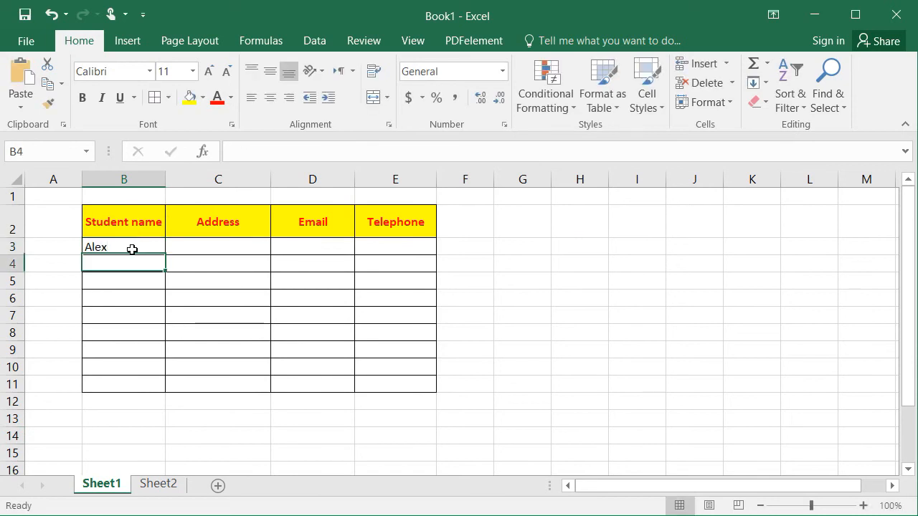
pyautogui.write('Juan')
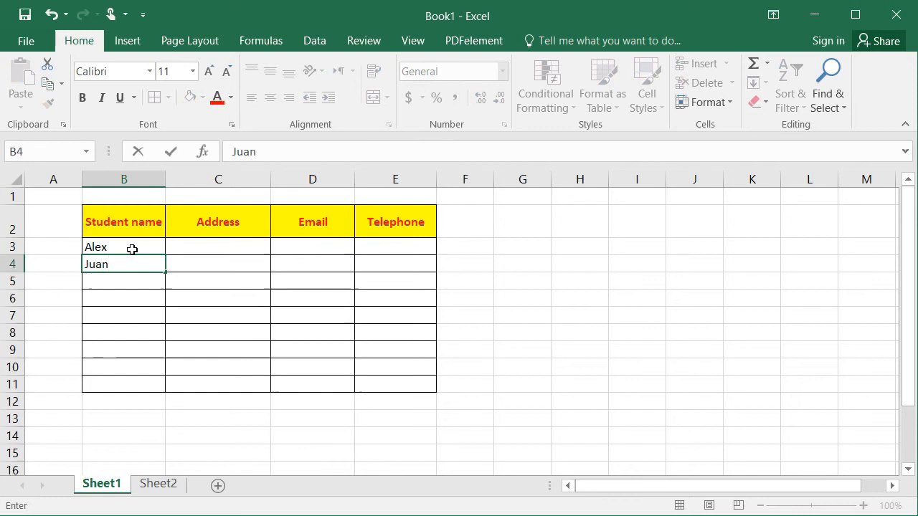
pyautogui.press('Return')
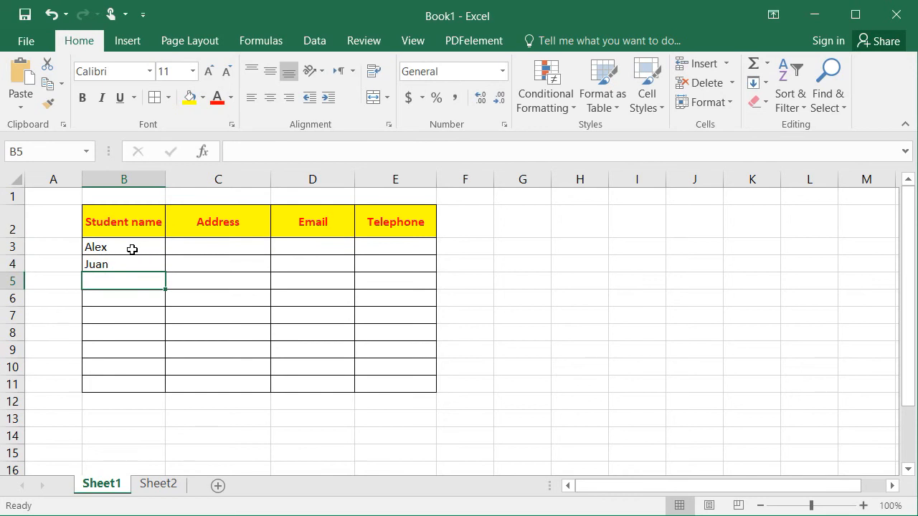
pyautogui.write('Sam')
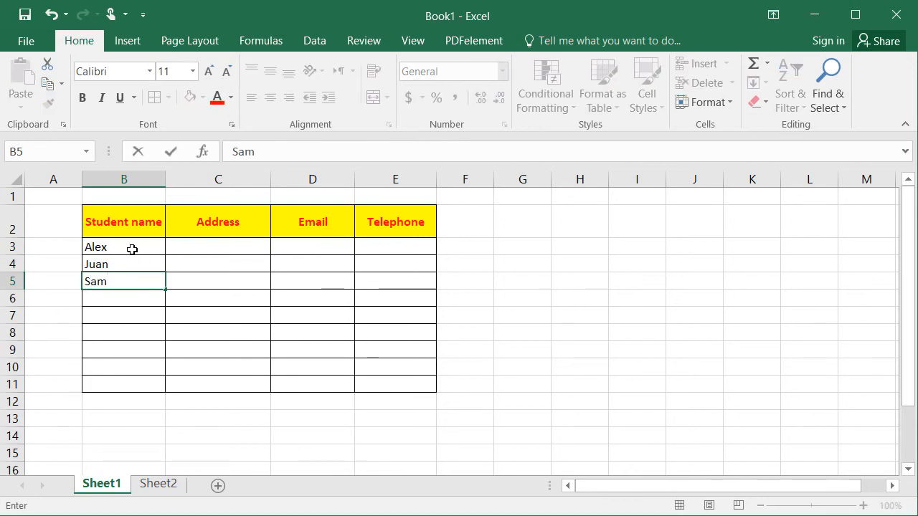
pyautogui.write('er')
pyautogui.press('Return')
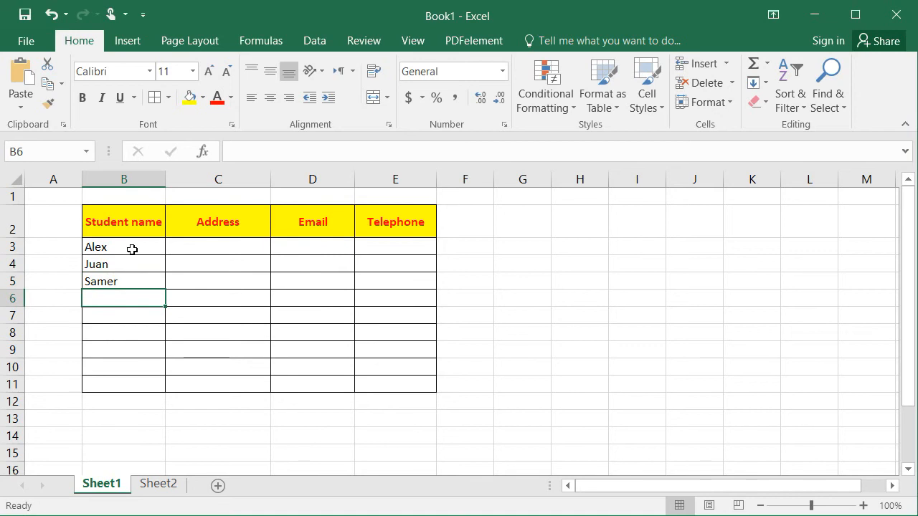
# - Apply a light blue fill colour to the range B3:B11
pyautogui.click(132, 249)
pyautogui.moveTo(133, 264); pyautogui.dragTo(141, 384)
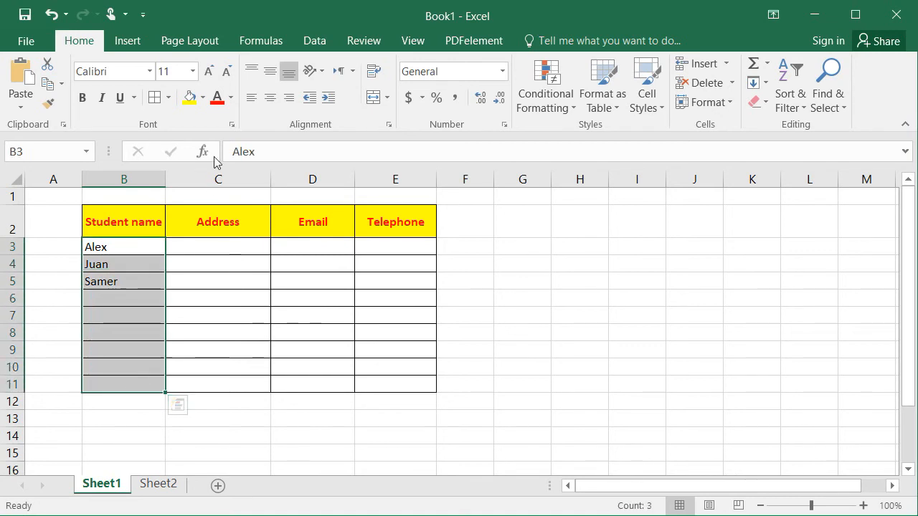
pyautogui.click(203, 98)
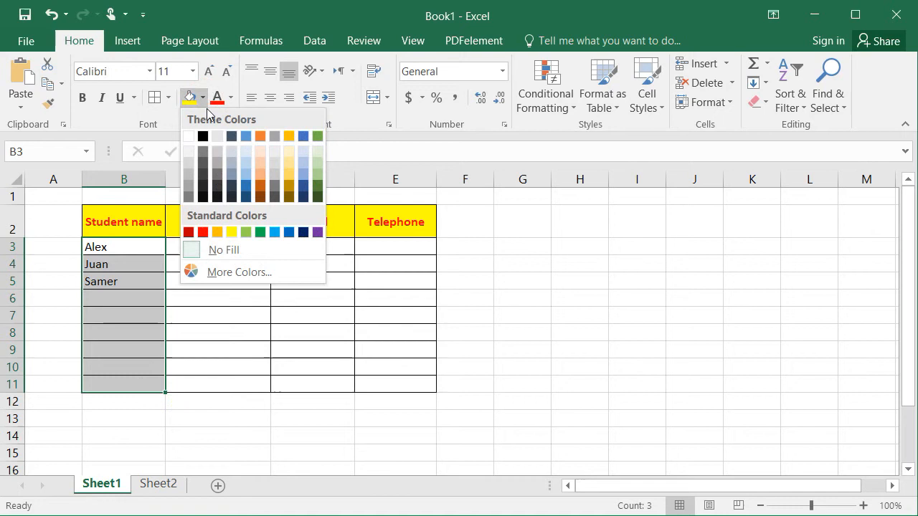
pyautogui.click(246, 177)
pyautogui.click(490, 260)
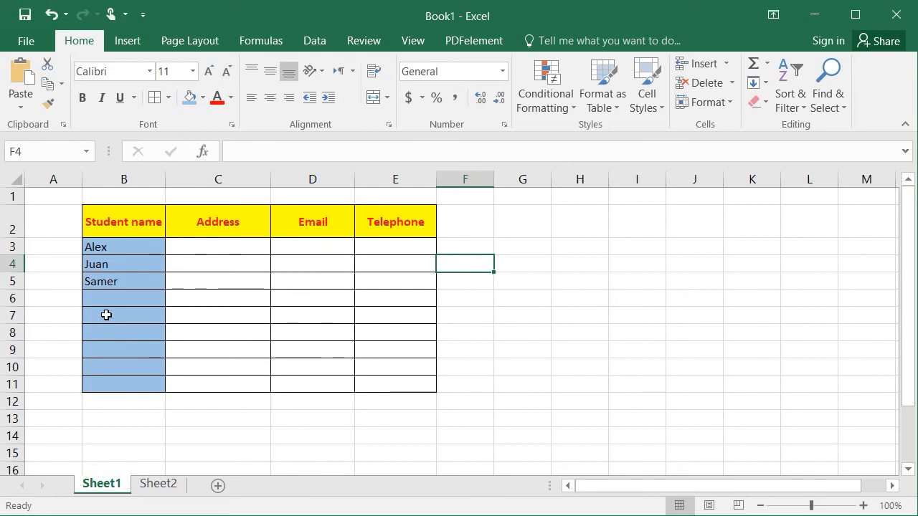
# - Insert a new worksheet, move its Sheet3 tab after Sheet2, then select Alex on Sheet1
pyautogui.click(150, 488)
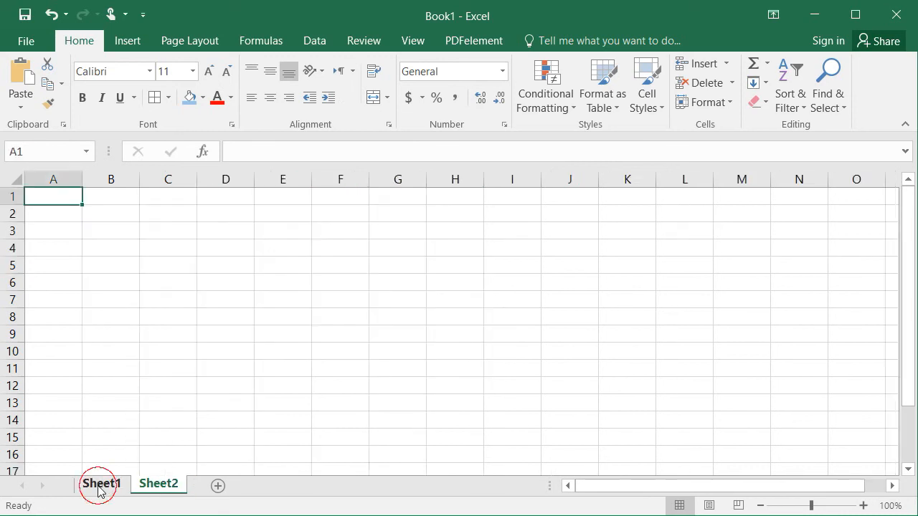
pyautogui.click(97, 486)
pyautogui.click(230, 486)
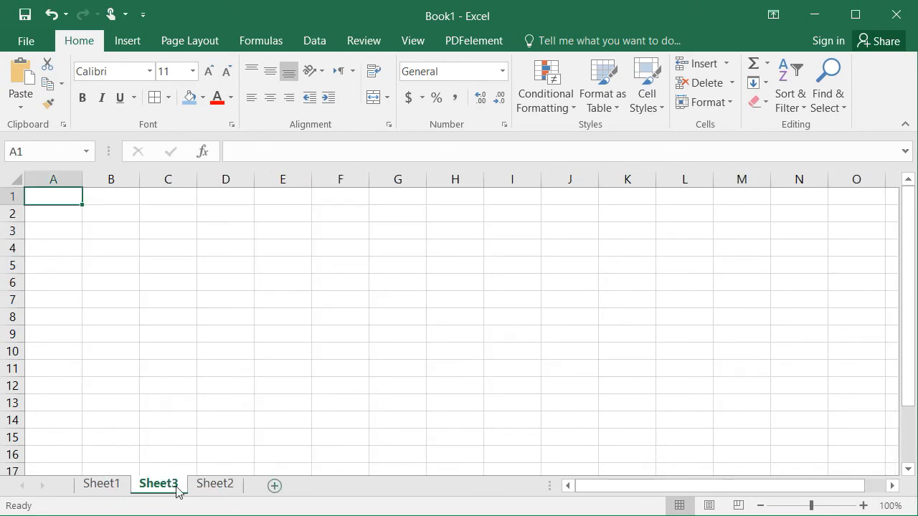
pyautogui.moveTo(159, 485); pyautogui.dragTo(246, 485)
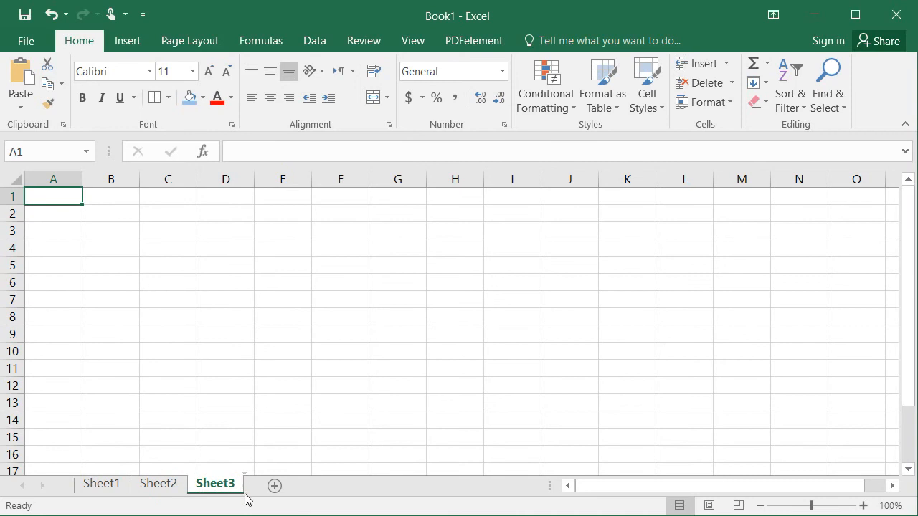
pyautogui.click(103, 484)
pyautogui.click(119, 437)
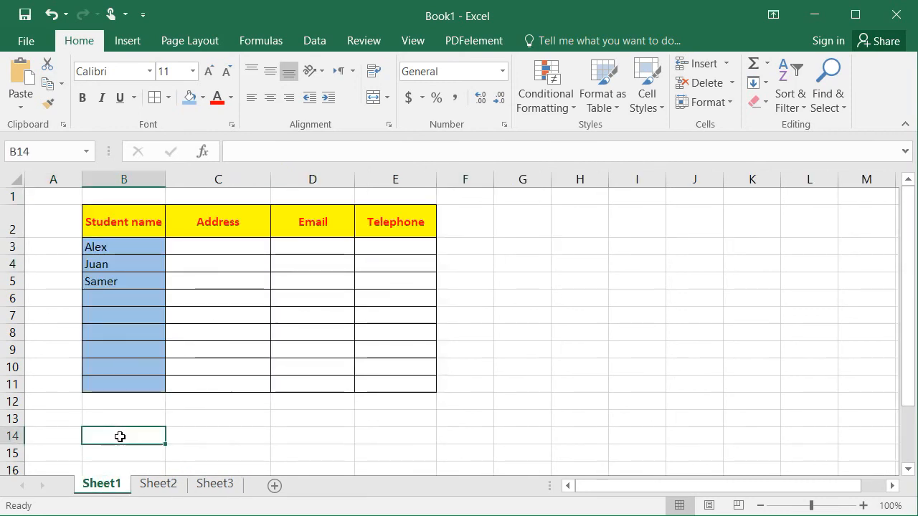
pyautogui.click(136, 246)
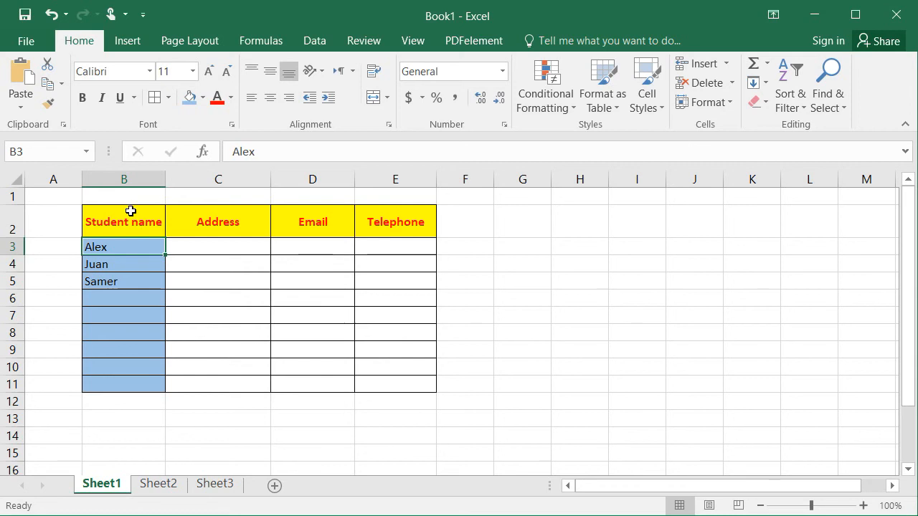
# - Widen column D, which holds Email, by dragging its header border
pyautogui.moveTo(119, 221); pyautogui.dragTo(406, 388)
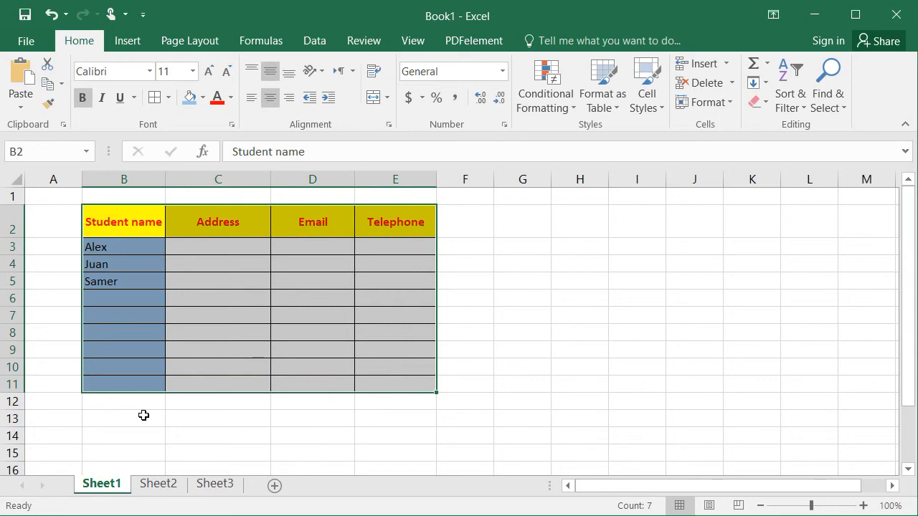
pyautogui.click(144, 415)
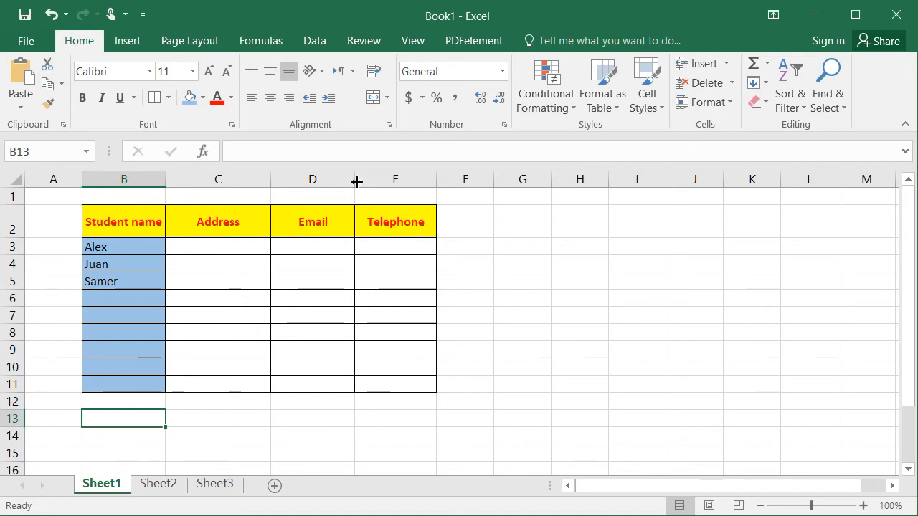
pyautogui.moveTo(356, 181); pyautogui.dragTo(406, 182)
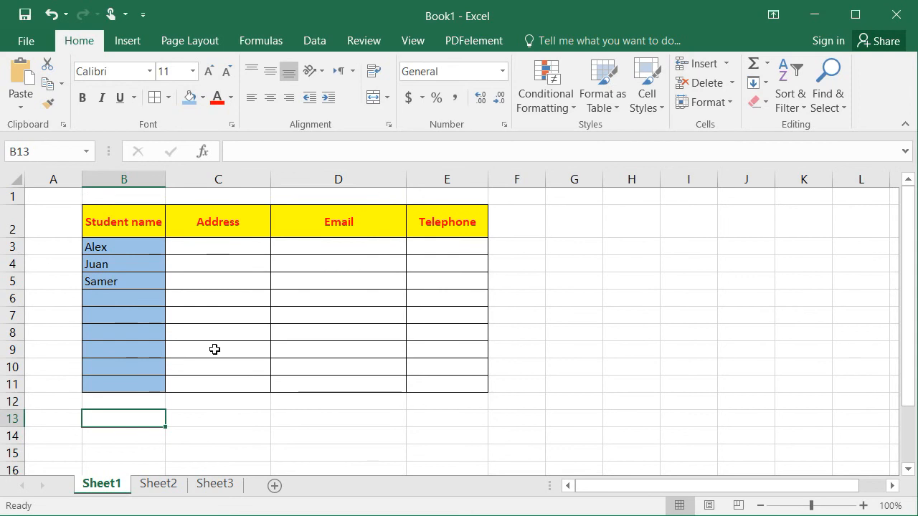
pyautogui.click(212, 416)
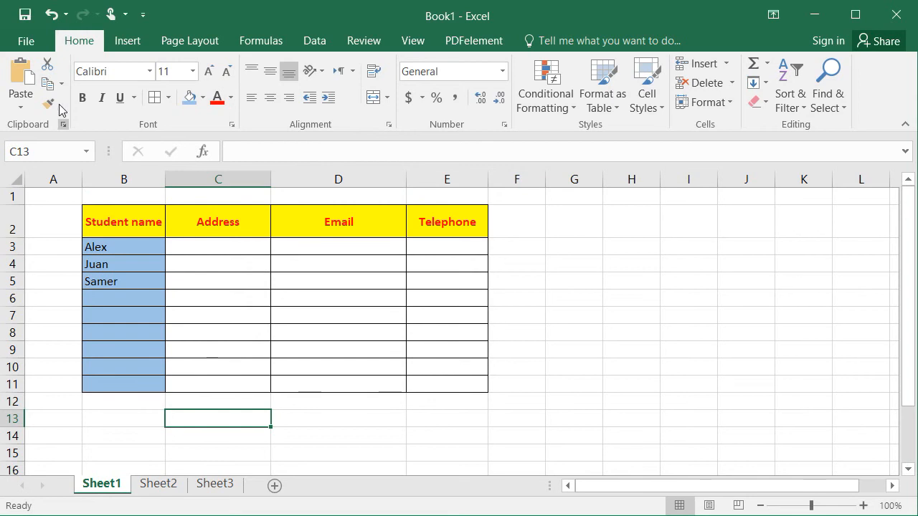
# - Open the Save As dialog for Book1.xlsx and browse to the Desktop folder
pyautogui.click(28, 43)
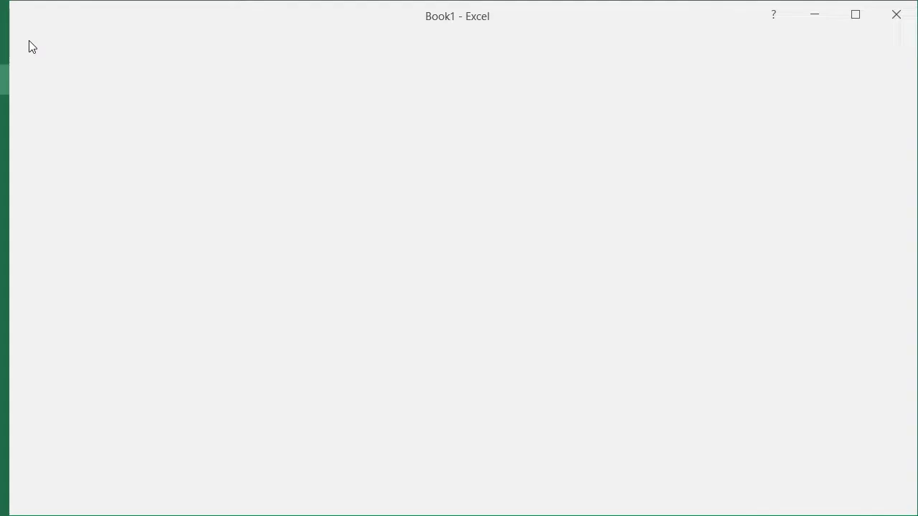
pyautogui.click(46, 197)
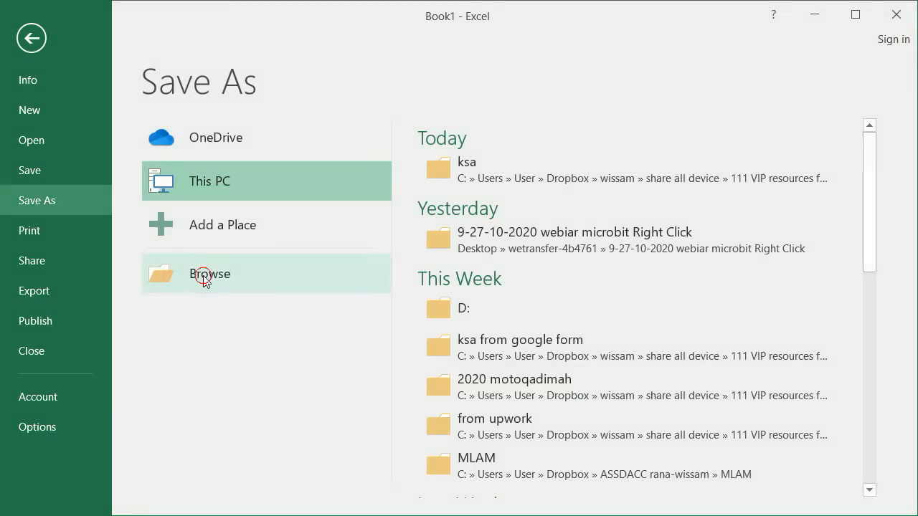
pyautogui.click(204, 276)
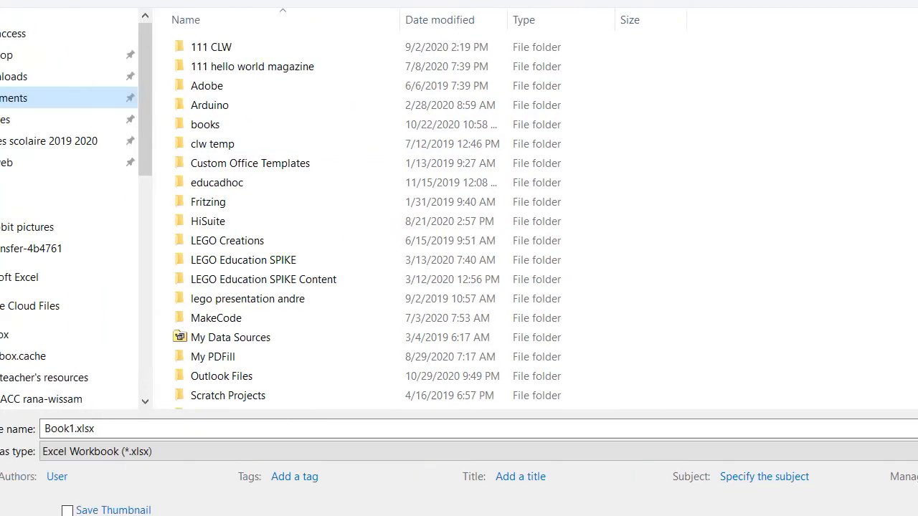
pyautogui.click(151, 421)
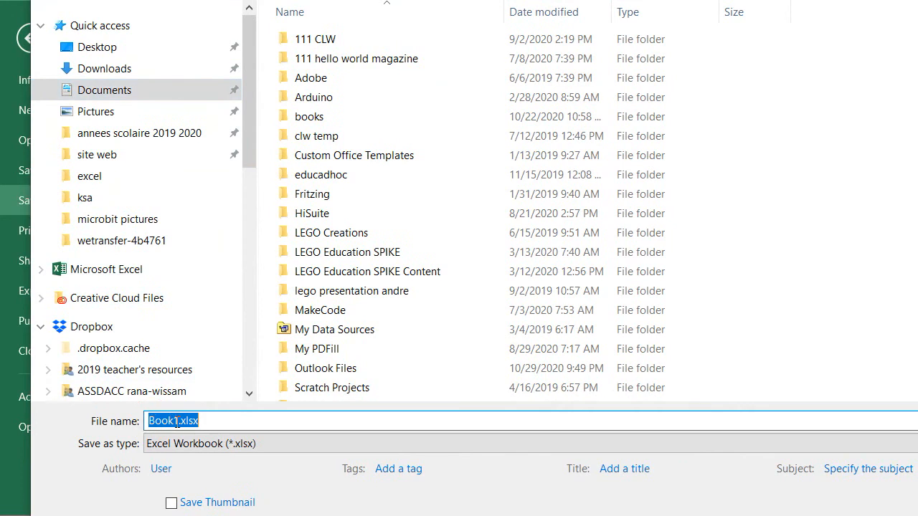
pyautogui.click(164, 420)
pyautogui.click(158, 48)
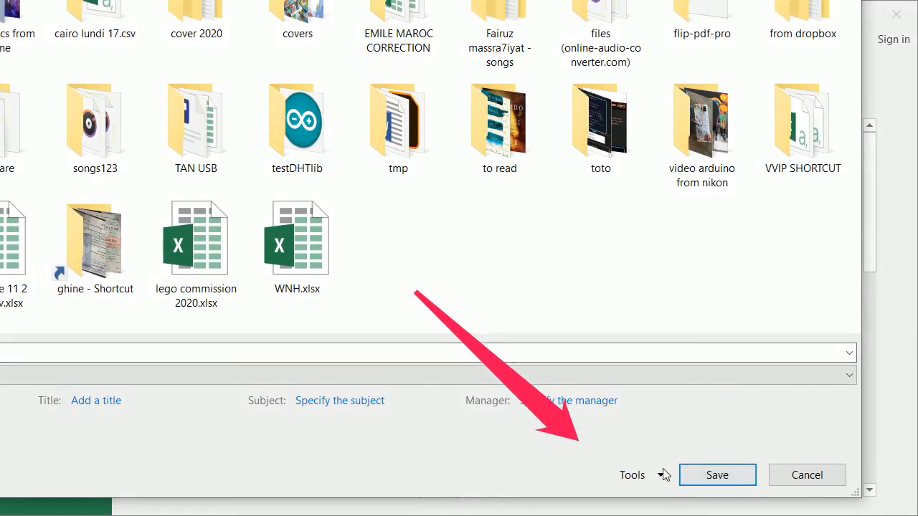
# - In General Options, enter a password to open and confirm it
pyautogui.click(661, 474)
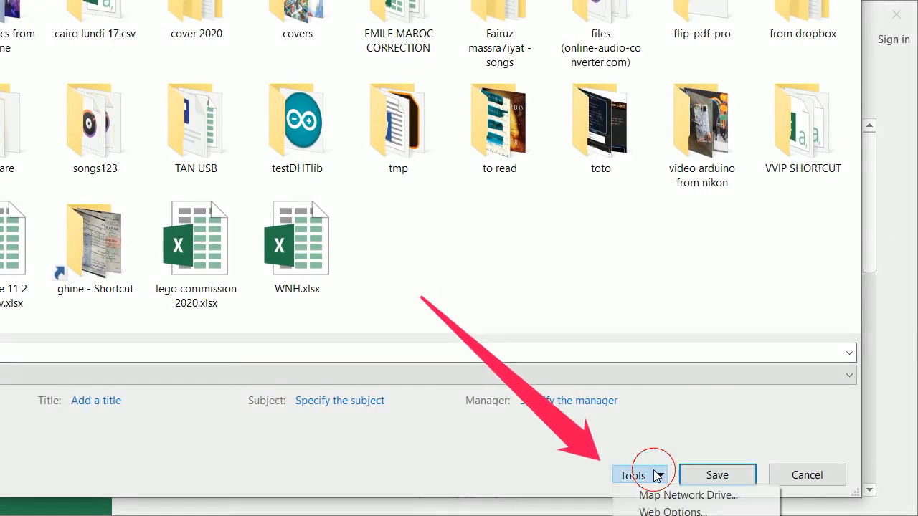
pyautogui.click(676, 515)
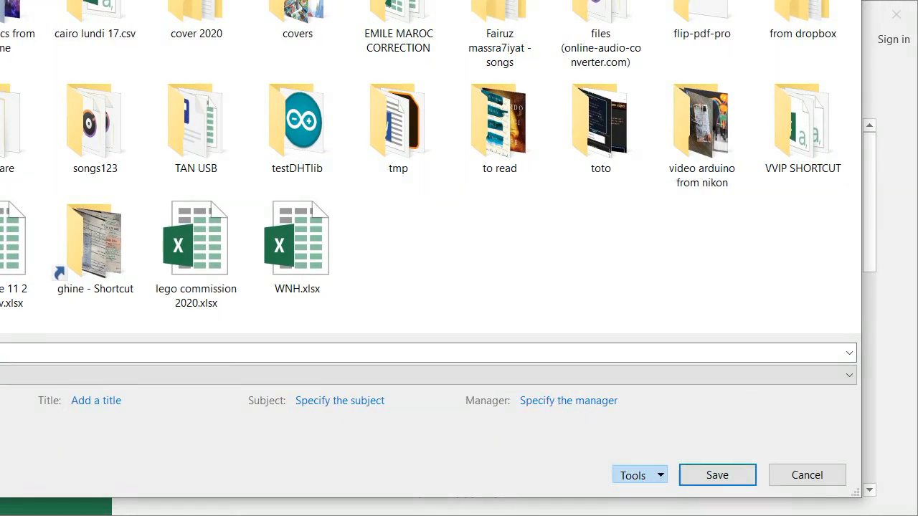
pyautogui.moveTo(761, 360)
pyautogui.mouseDown()
pyautogui.moveTo(534, 274)
pyautogui.moveTo(331, 160)
pyautogui.mouseUp()
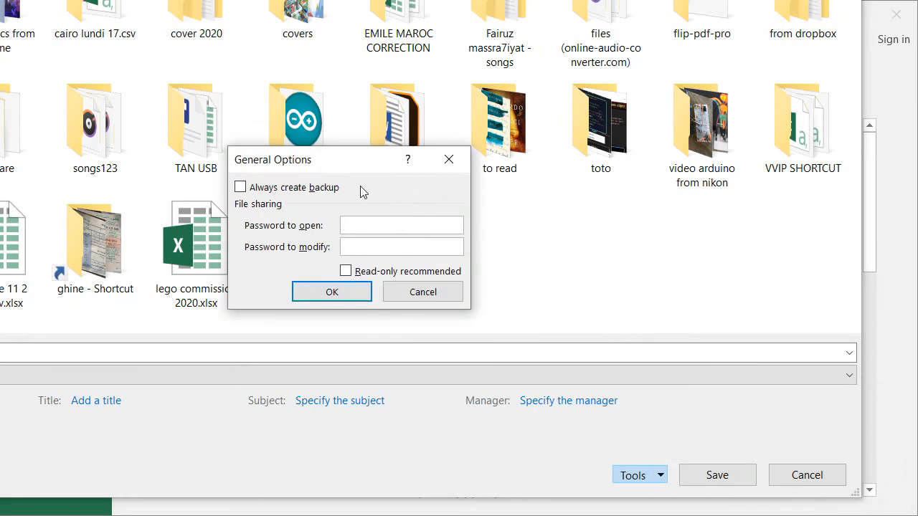
pyautogui.write('••')
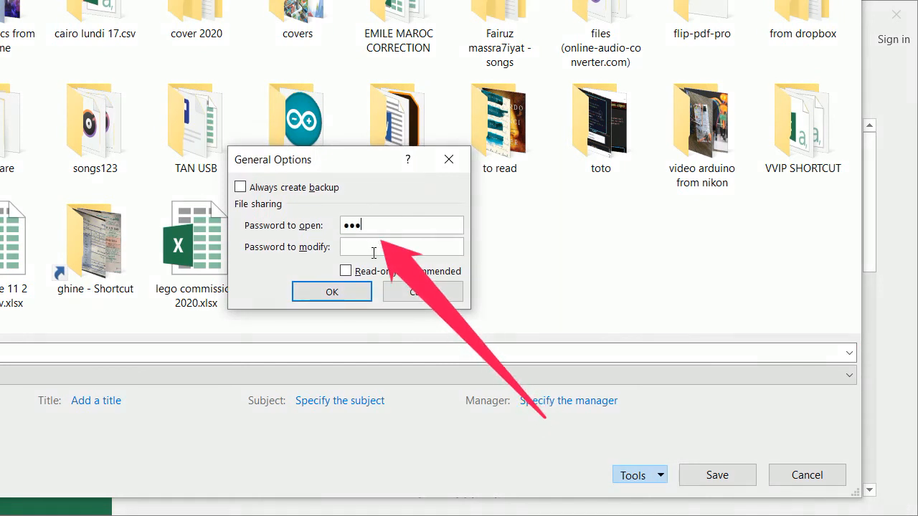
pyautogui.write('•')
pyautogui.click(334, 292)
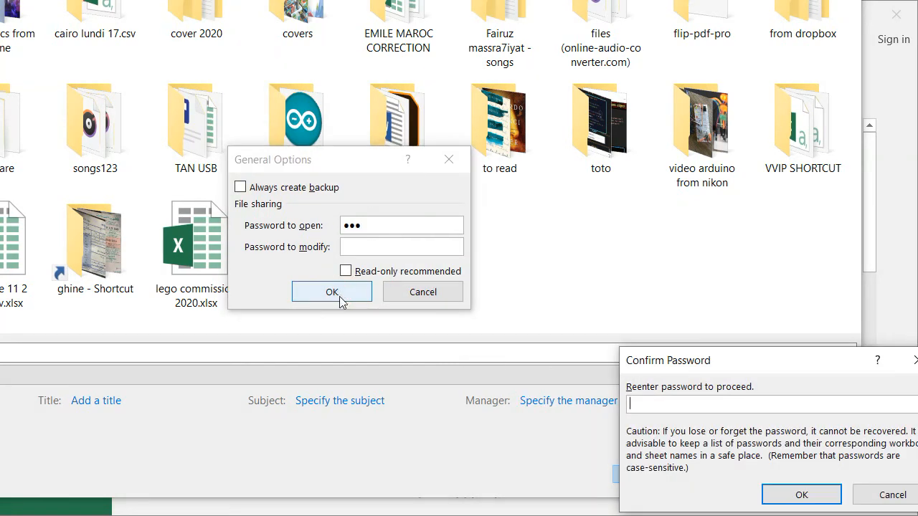
pyautogui.moveTo(788, 369); pyautogui.dragTo(372, 185)
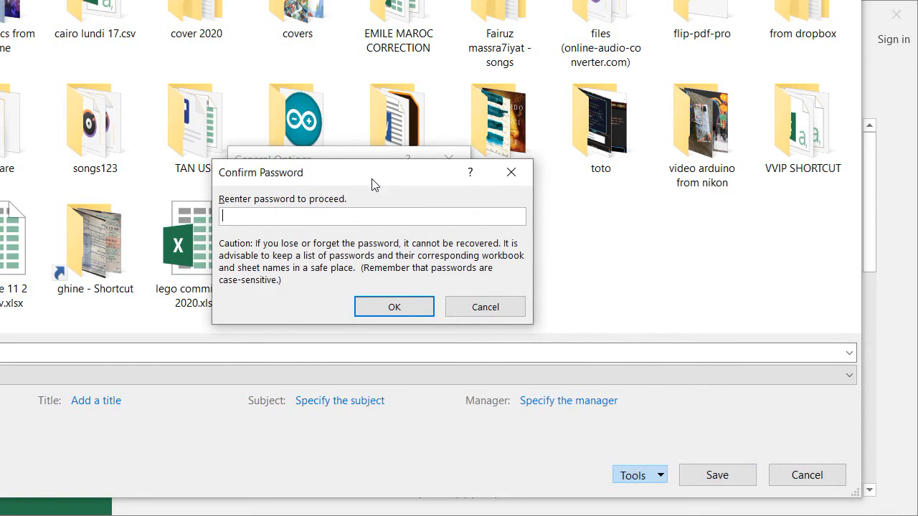
pyautogui.click(338, 216)
pyautogui.write('•••')
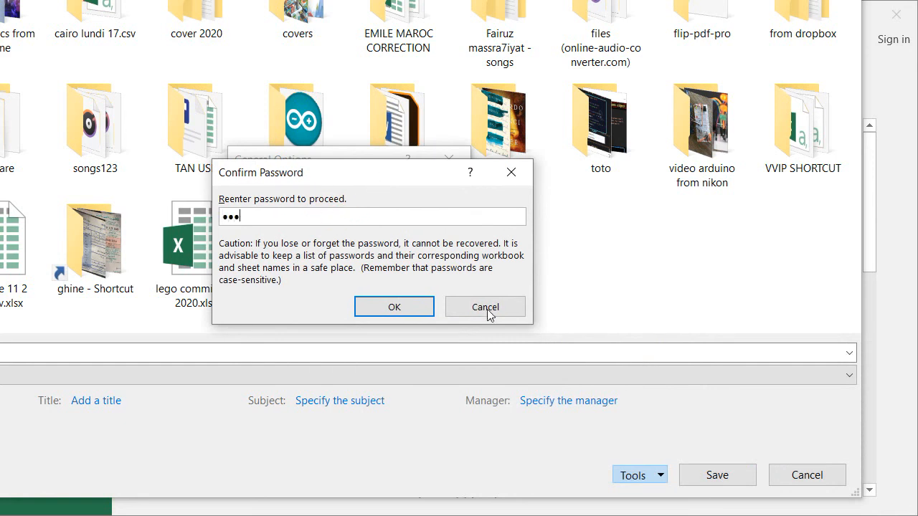
pyautogui.click(391, 309)
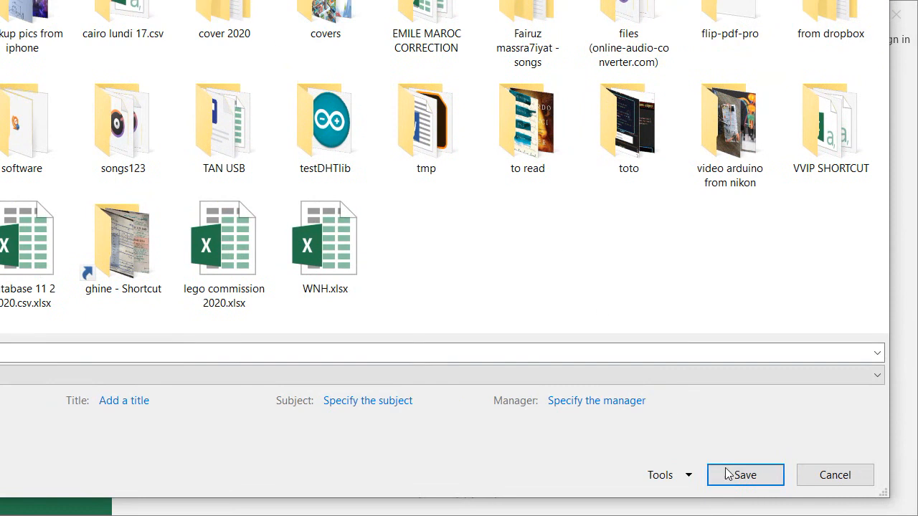
# - Save the workbook, replacing the existing Book1.xlsx, and close Excel
pyautogui.click(731, 476)
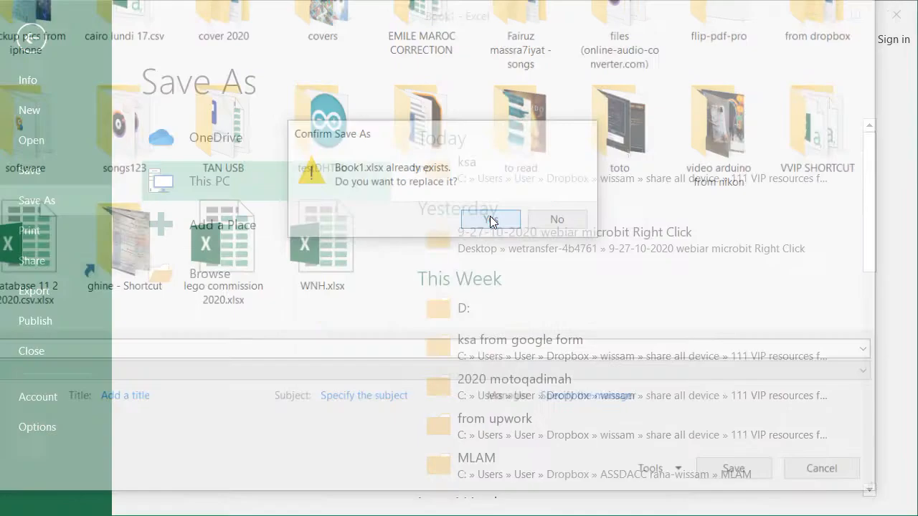
pyautogui.click(490, 219)
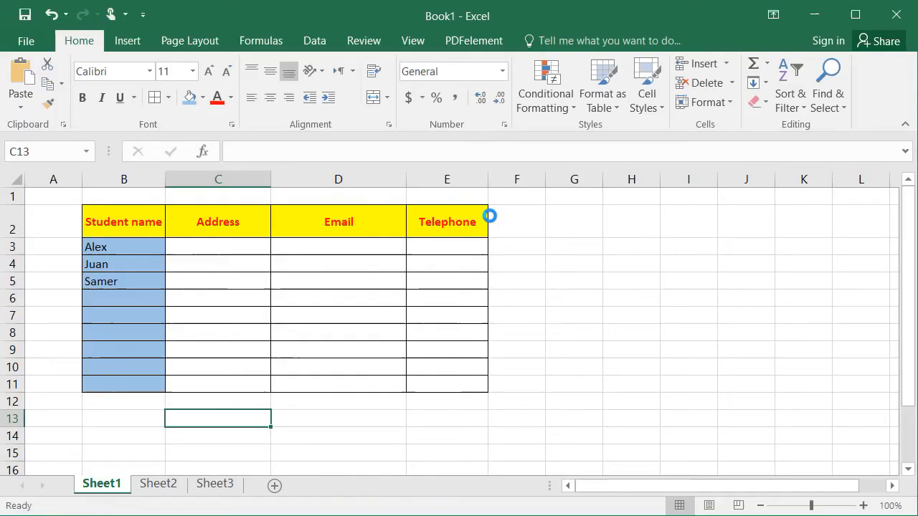
pyautogui.click(894, 13)
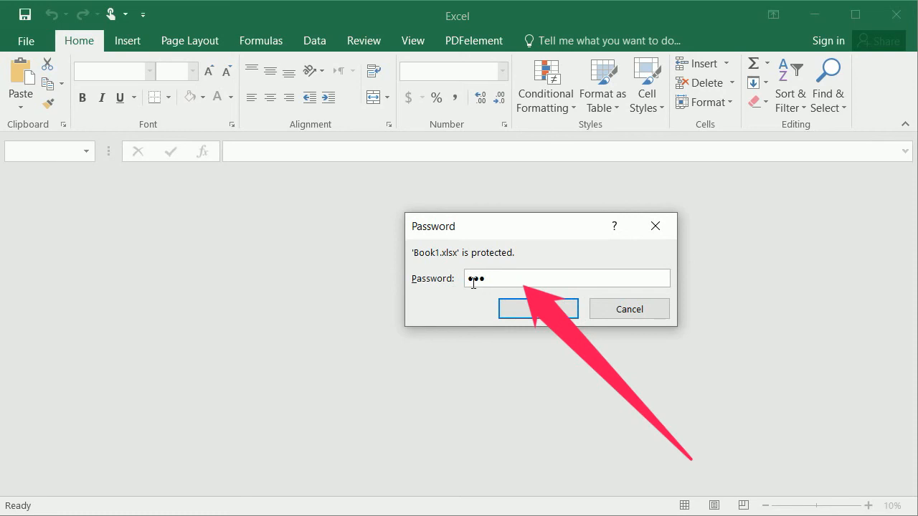
# - Open Book1.xlsx with its password and start a Save As to browse for a location
pyautogui.press('Return')
pyautogui.click(26, 40)
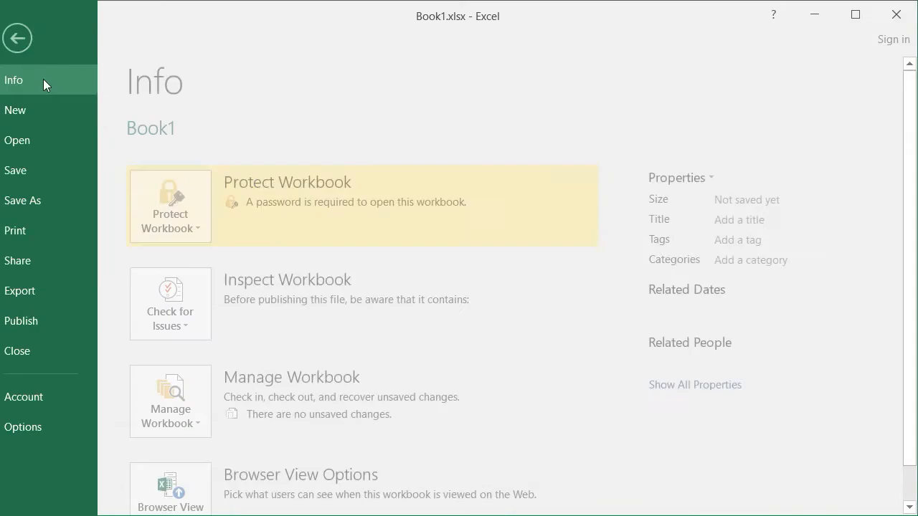
pyautogui.click(57, 204)
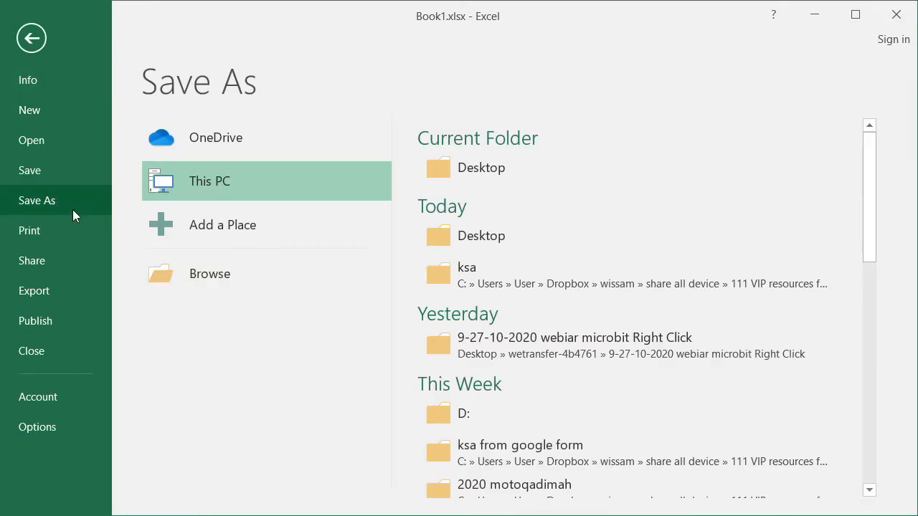
pyautogui.click(204, 278)
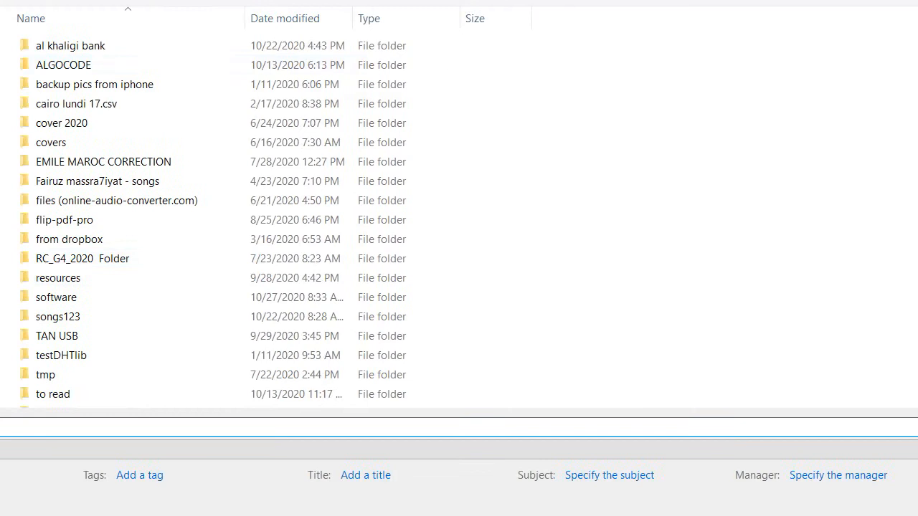
# - Clear the password to open in General Options and replace Book1.xlsx with the unprotected copy
pyautogui.click(692, 489)
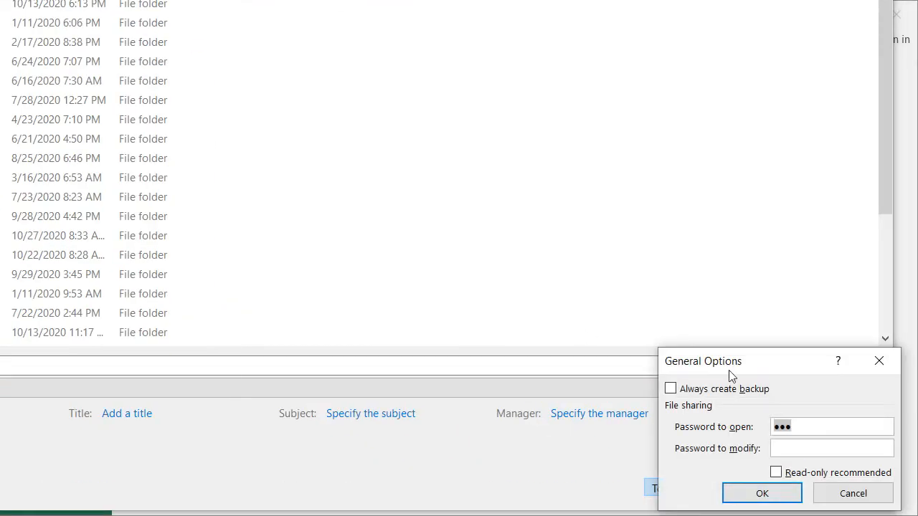
pyautogui.moveTo(750, 361); pyautogui.dragTo(272, 124)
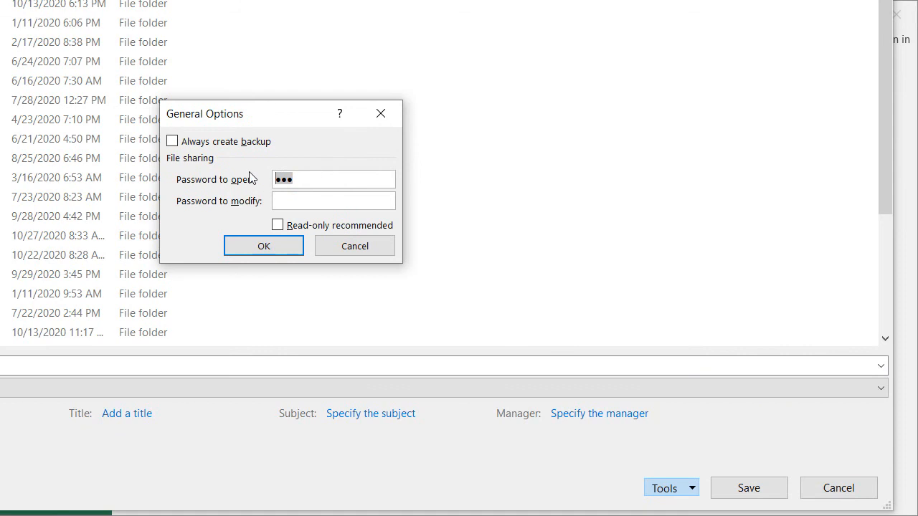
pyautogui.press('BackSpace')
pyautogui.click(262, 245)
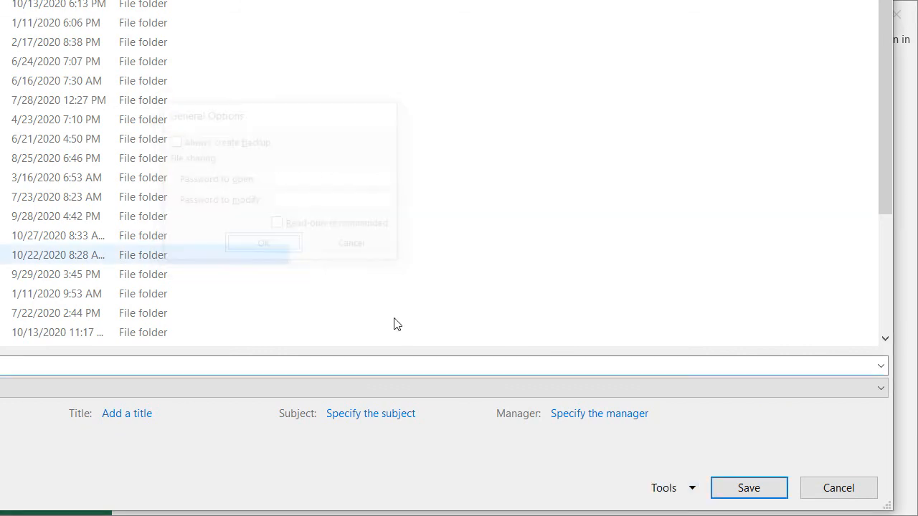
pyautogui.click(747, 486)
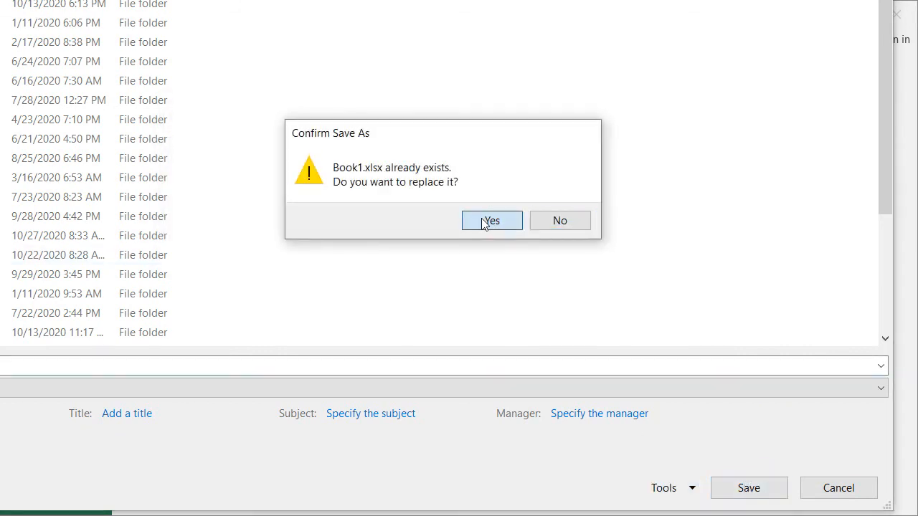
pyautogui.click(491, 220)
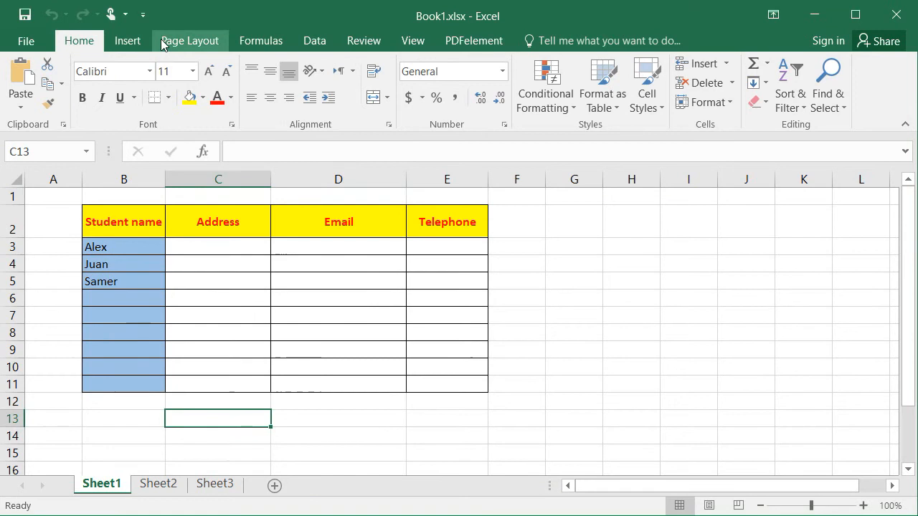
pyautogui.click(357, 43)
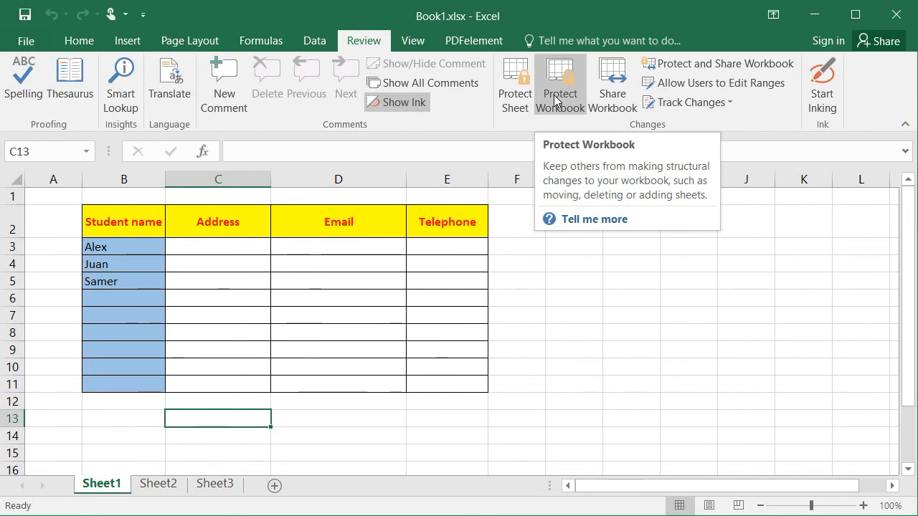
# - Protect Sheet1 with a sheet password, entered and confirmed
pyautogui.click(513, 96)
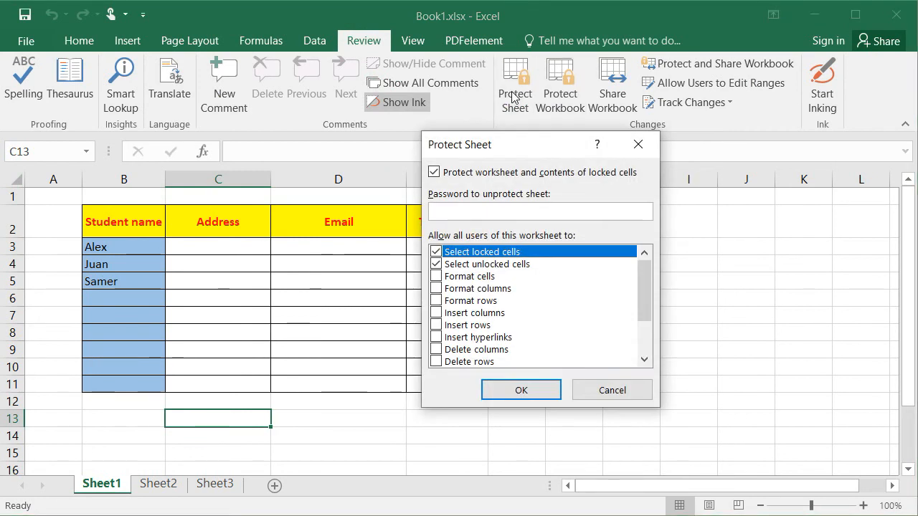
pyautogui.write('123')
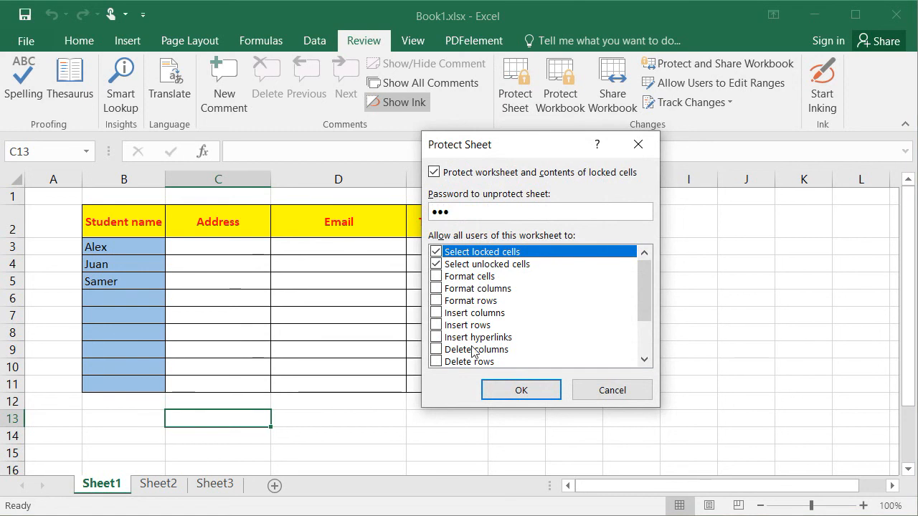
pyautogui.click(501, 381)
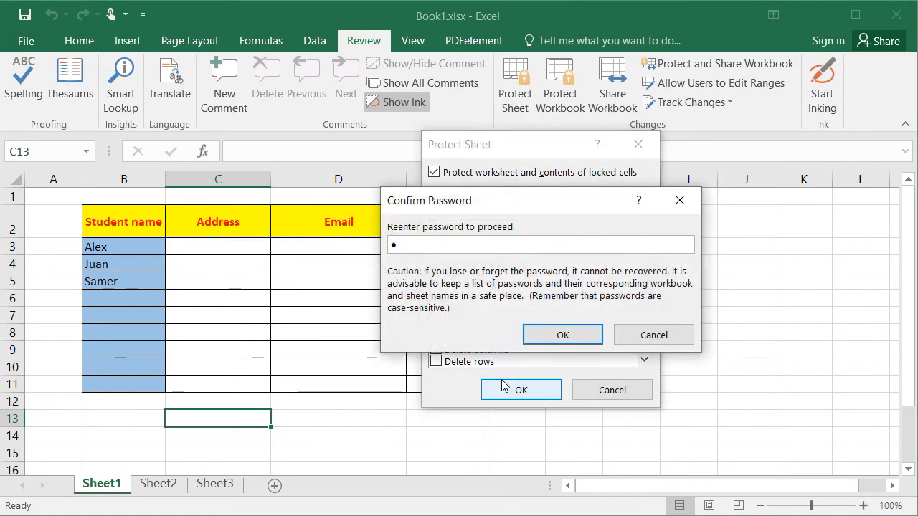
pyautogui.write('123')
pyautogui.click(562, 329)
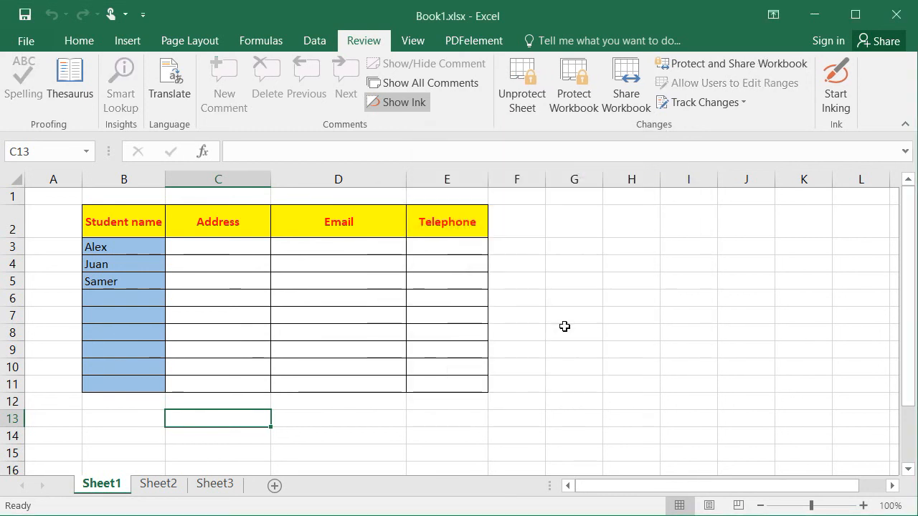
# - Test the protection by trying to edit B3 and C3, dismissing each warning
pyautogui.doubleClick(122, 245)
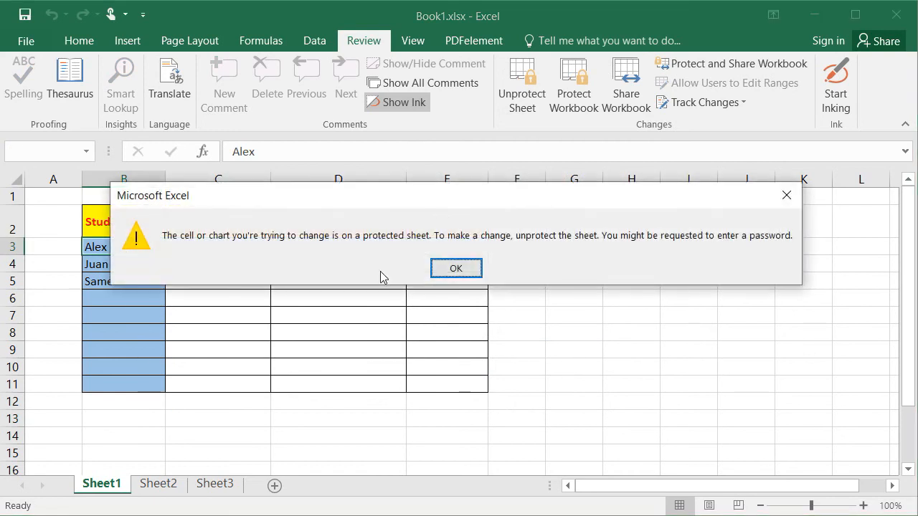
pyautogui.click(456, 268)
pyautogui.click(225, 245)
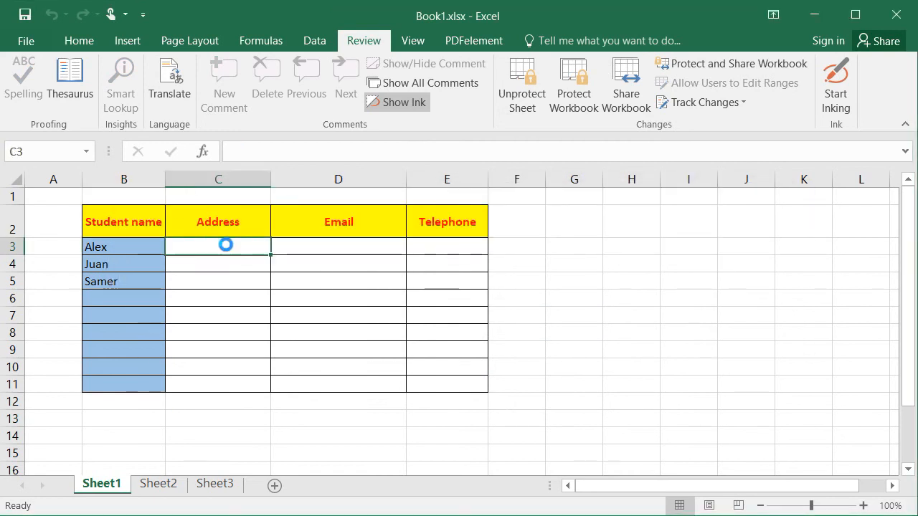
pyautogui.click(454, 268)
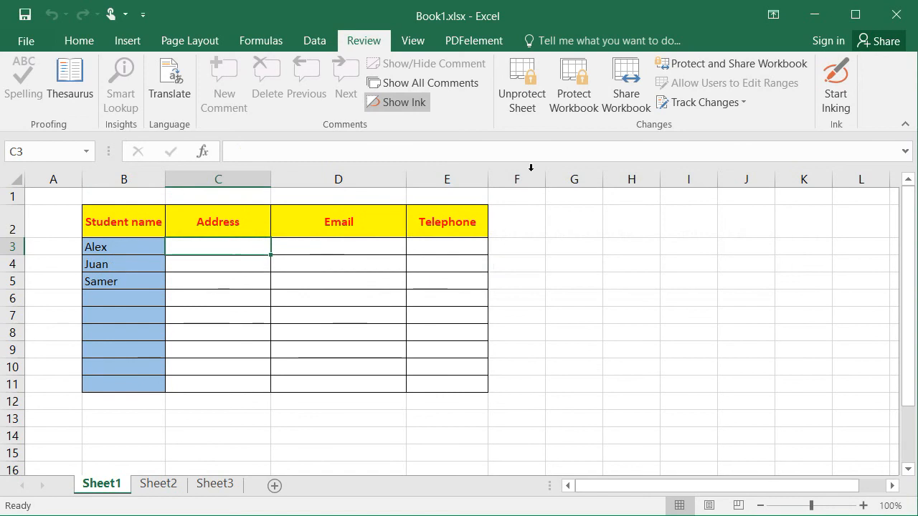
# - Unprotect Sheet1 by entering the sheet password
pyautogui.click(522, 91)
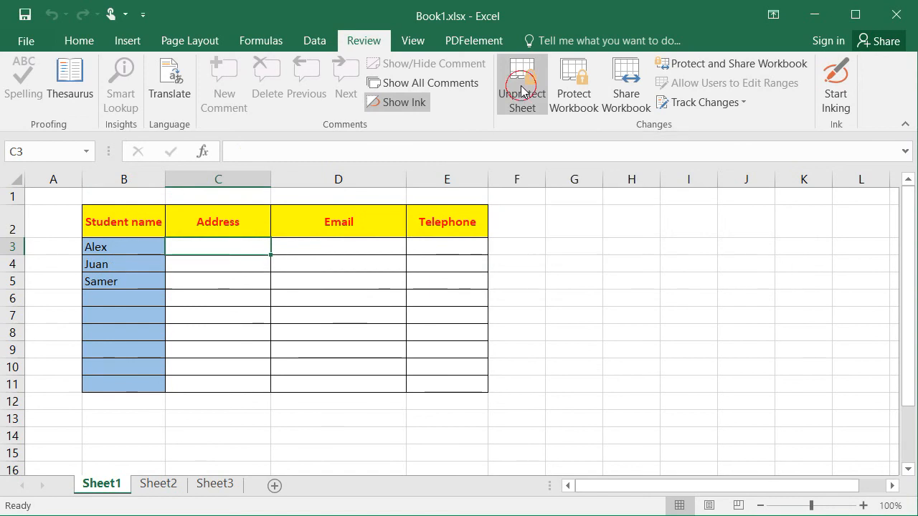
pyautogui.write('12')
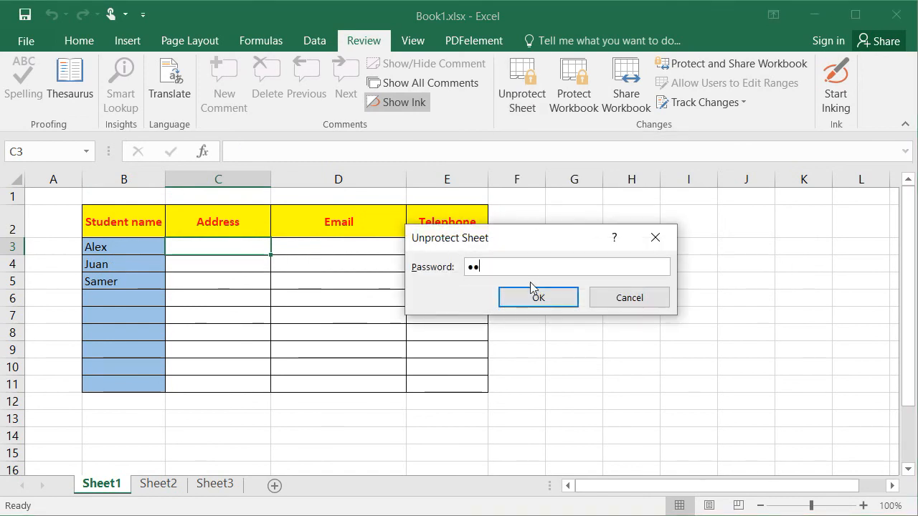
pyautogui.write('3')
pyautogui.click(537, 297)
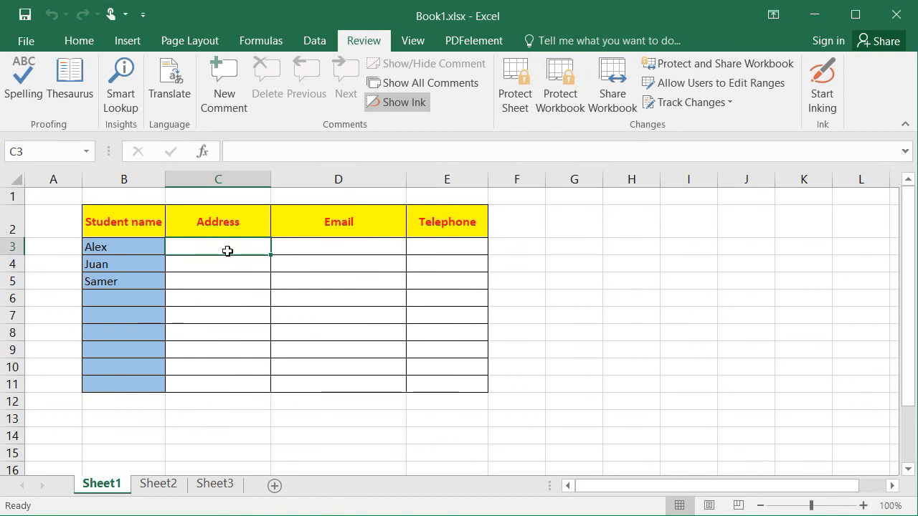
# - Enter Beirut in C3 as Alex's address and apply Center alignment
pyautogui.write('Beirut')
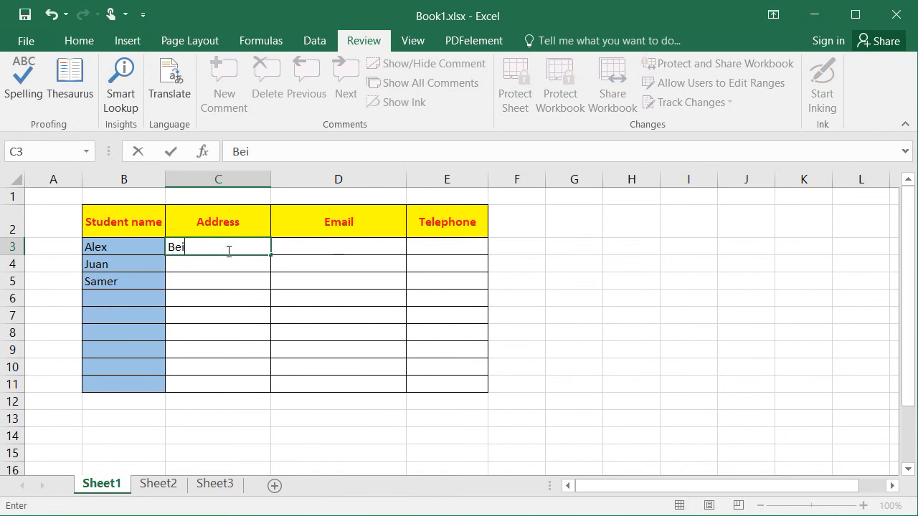
pyautogui.press('Return')
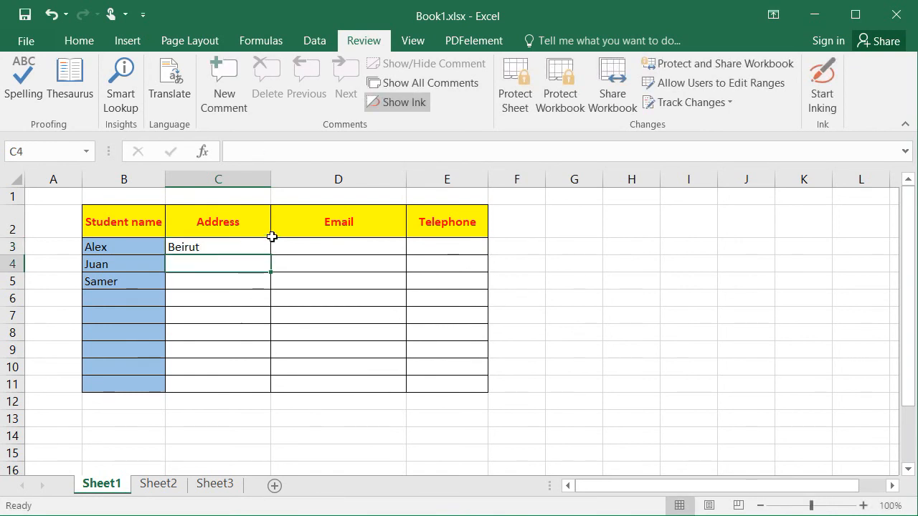
pyautogui.click(215, 243)
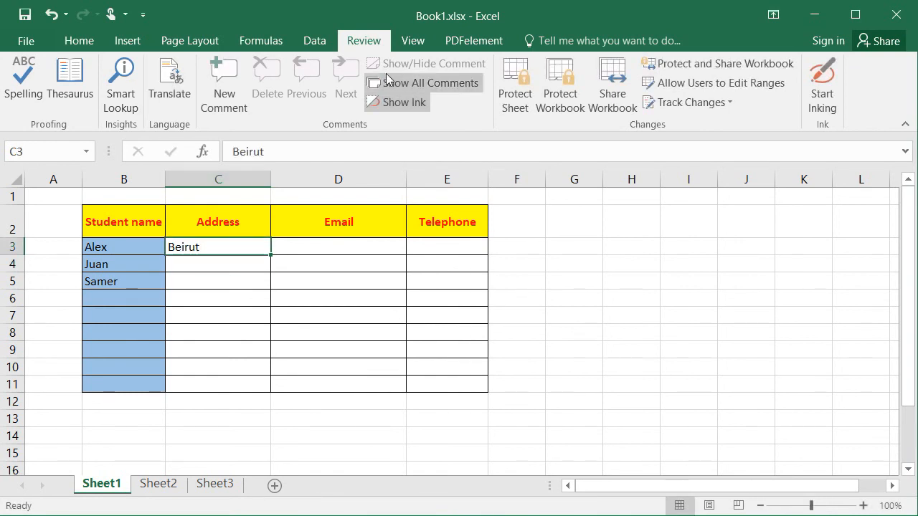
pyautogui.click(79, 44)
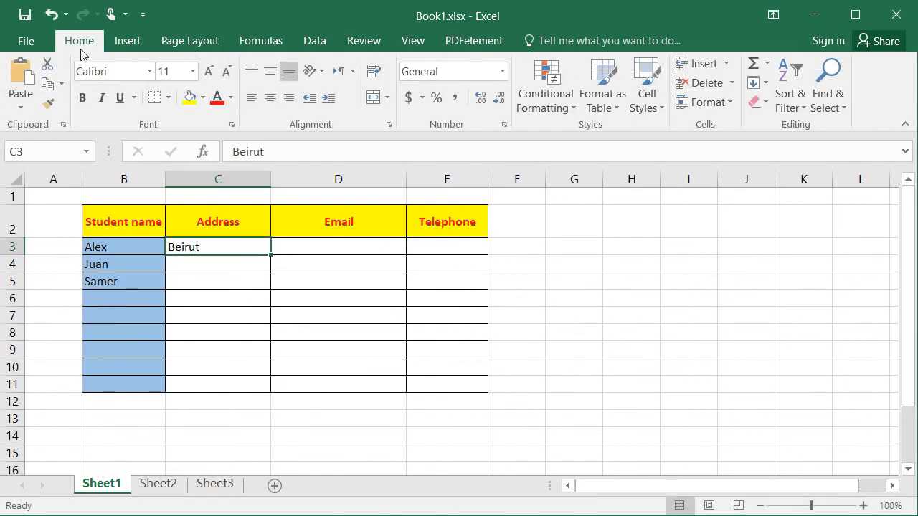
pyautogui.click(251, 97)
pyautogui.click(363, 41)
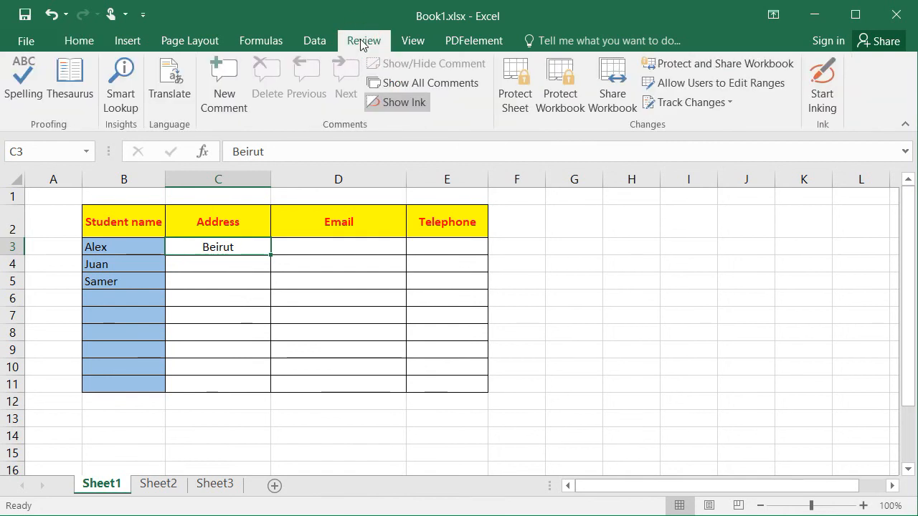
# - Protect the workbook structure with a password, entering and confirming it
pyautogui.click(556, 80)
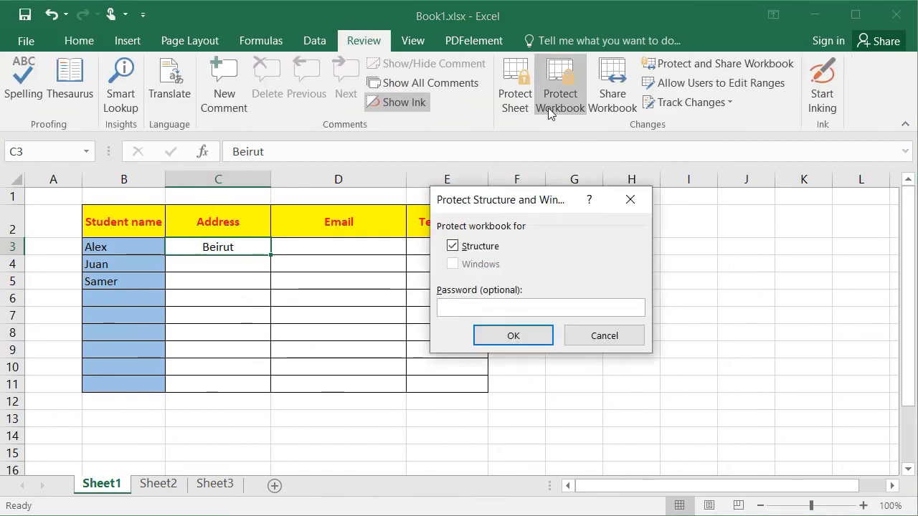
pyautogui.write('123')
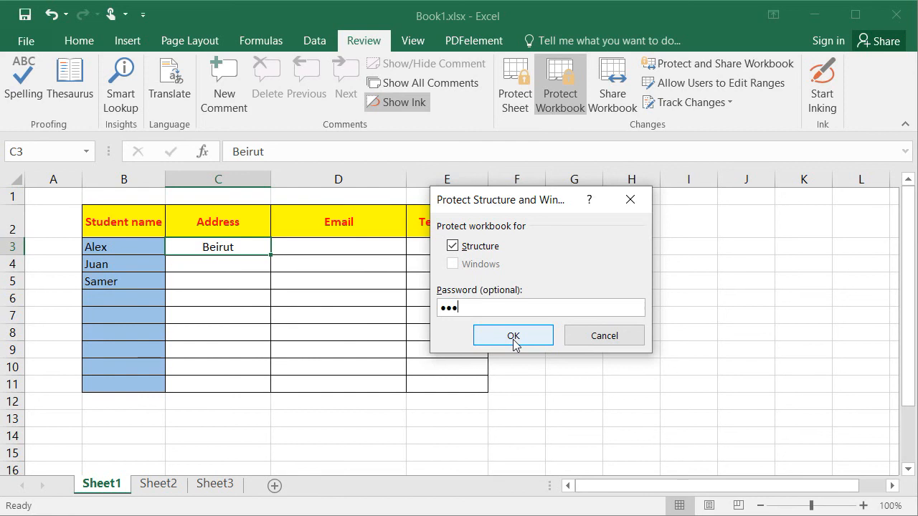
pyautogui.click(513, 343)
pyautogui.write('123')
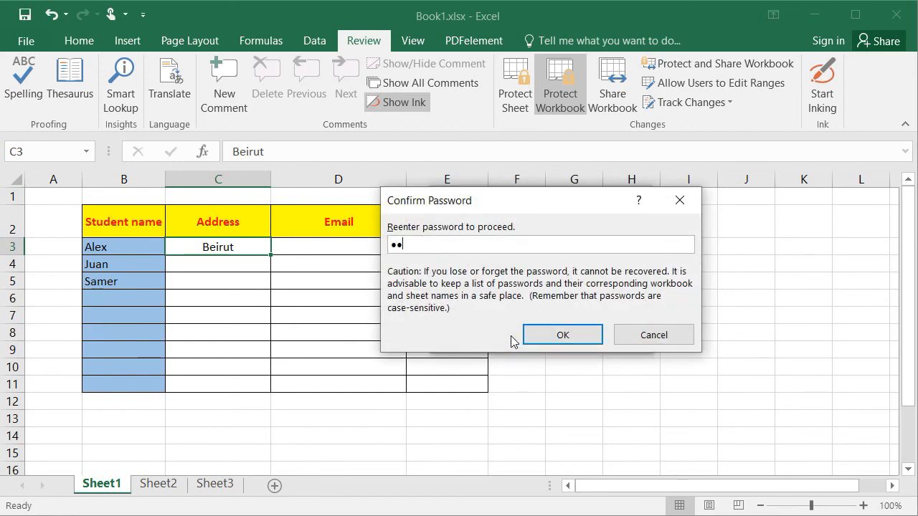
pyautogui.click(556, 337)
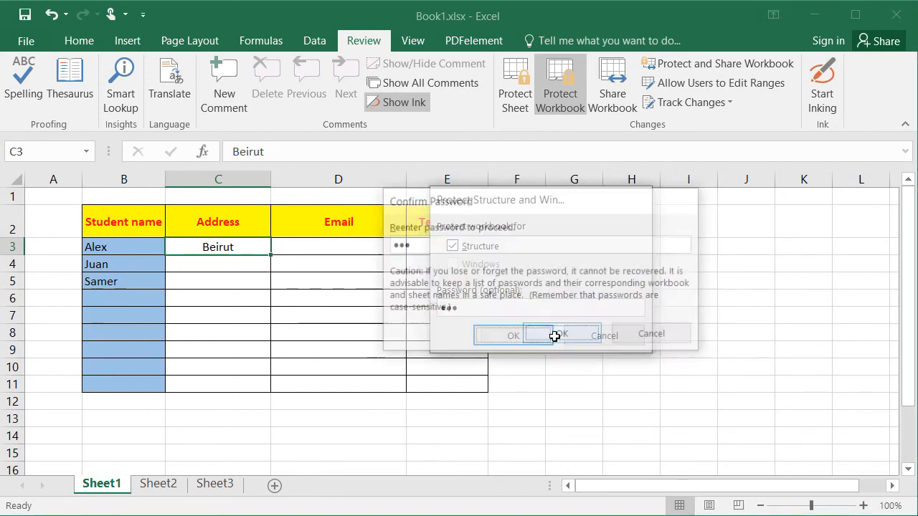
# - Check the sheet tab menus to show insert, delete, rename and move are now disabled
pyautogui.click(157, 486)
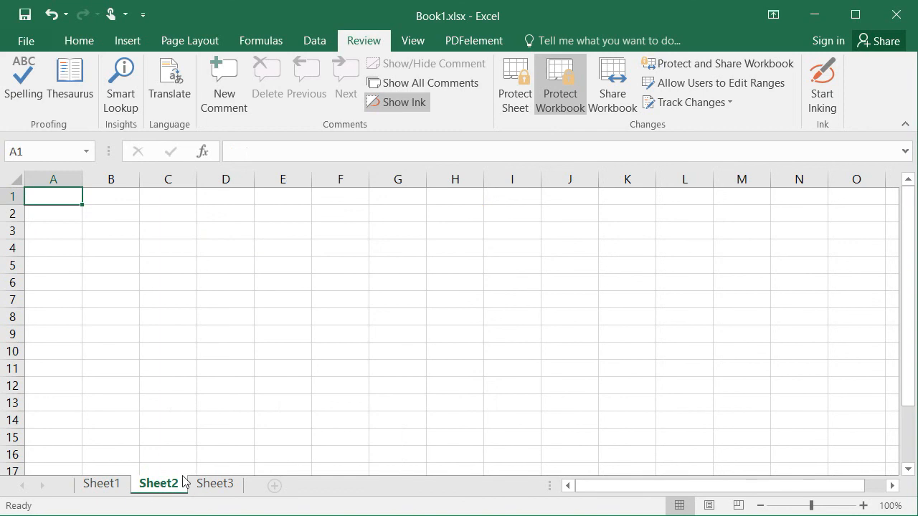
pyautogui.rightClick(201, 485)
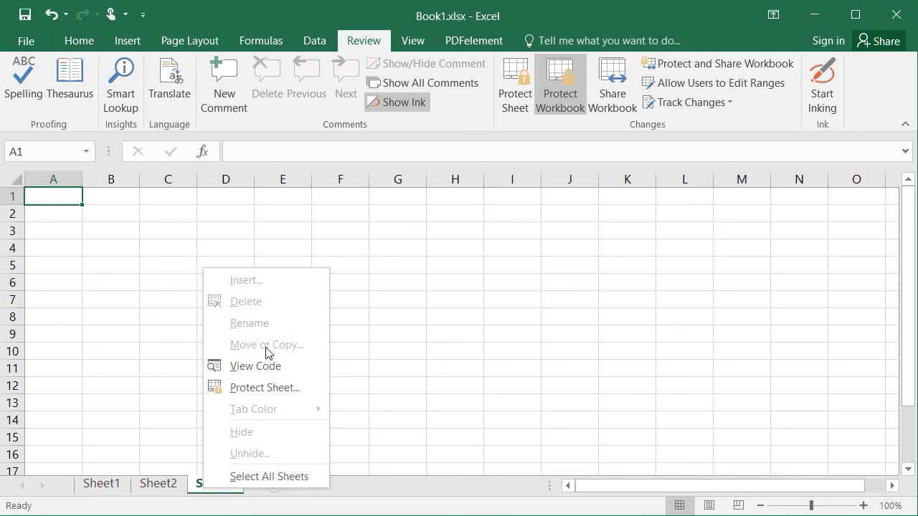
pyautogui.click(144, 417)
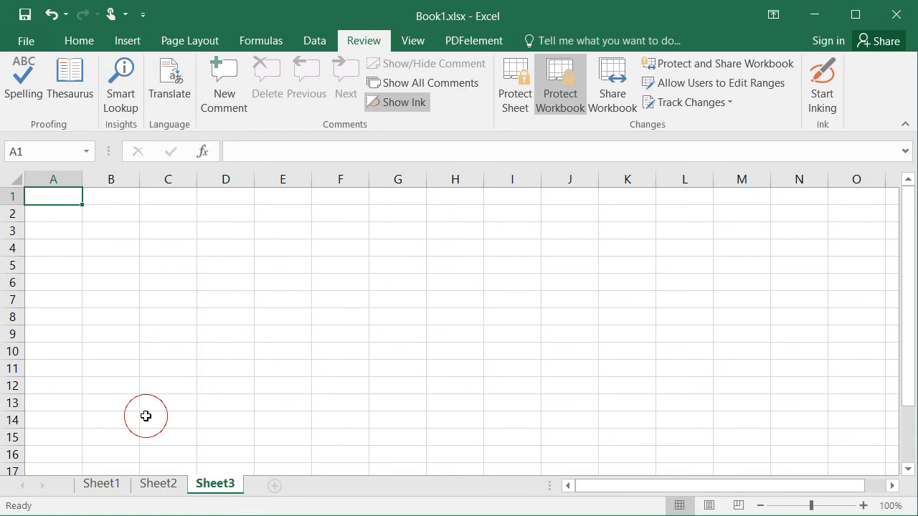
pyautogui.click(214, 485)
pyautogui.rightClick(214, 485)
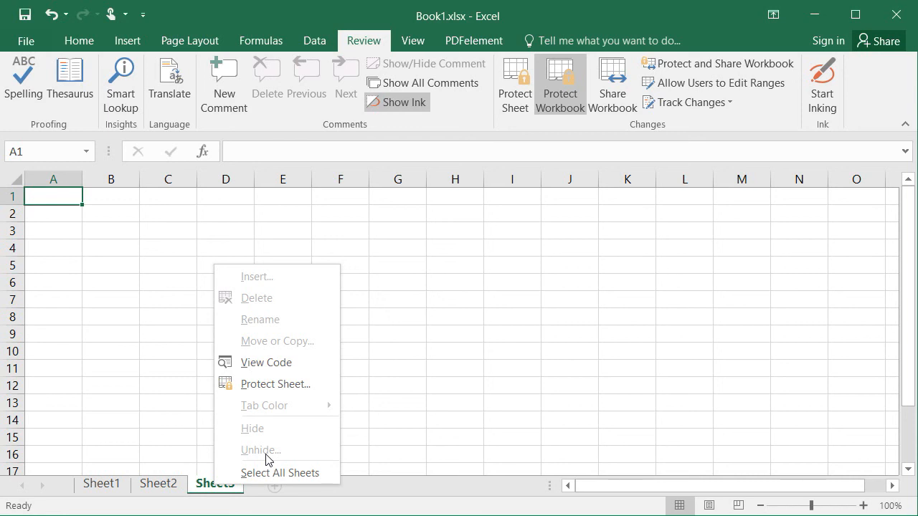
# - Unprotect the workbook structure by entering the protection password
pyautogui.click(164, 367)
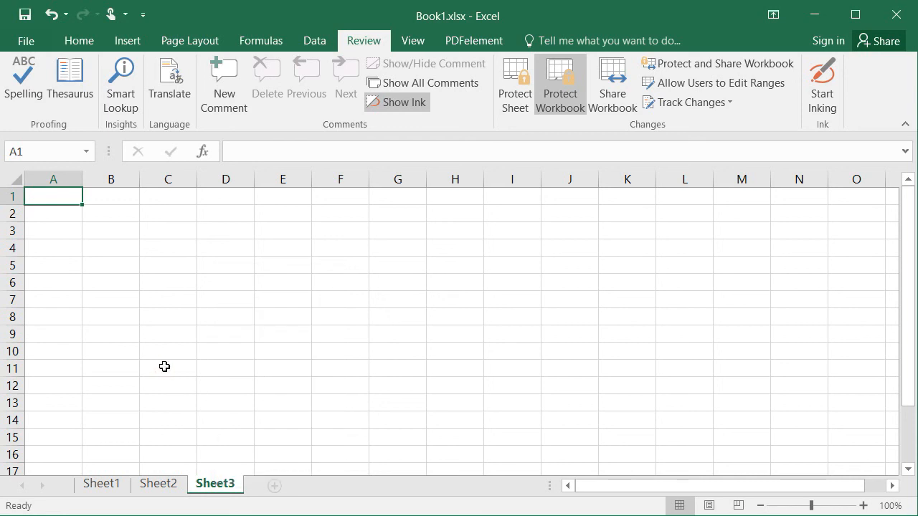
pyautogui.click(165, 366)
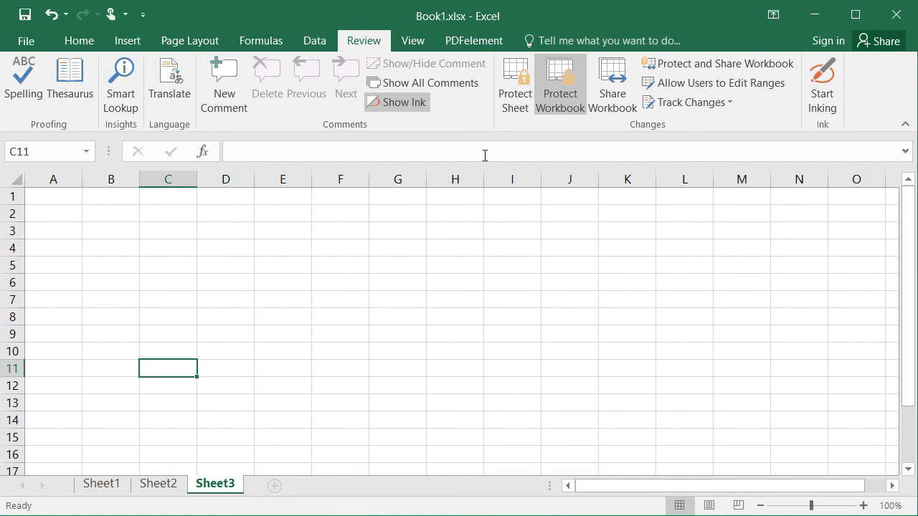
pyautogui.click(552, 103)
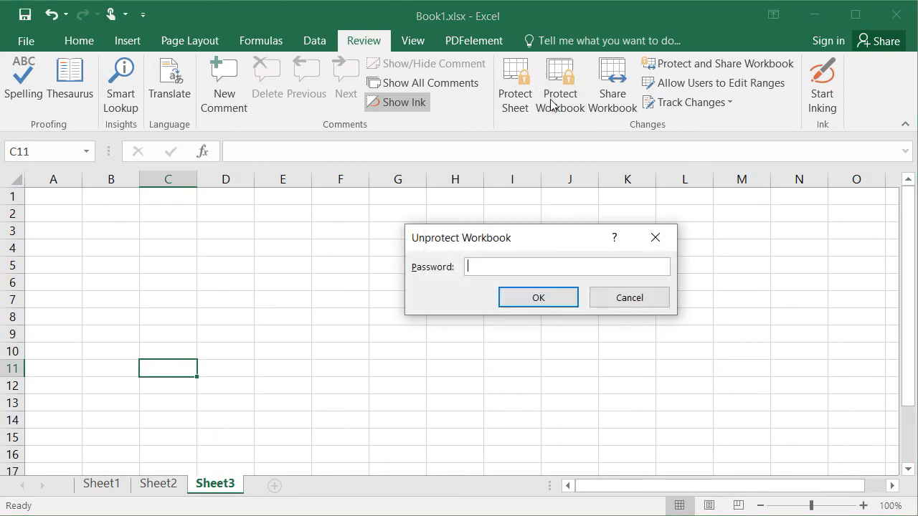
pyautogui.write('•••')
pyautogui.click(523, 292)
# - Add two new sheets, Sheet4 and Sheet5, after Sheet3
pyautogui.click(373, 368)
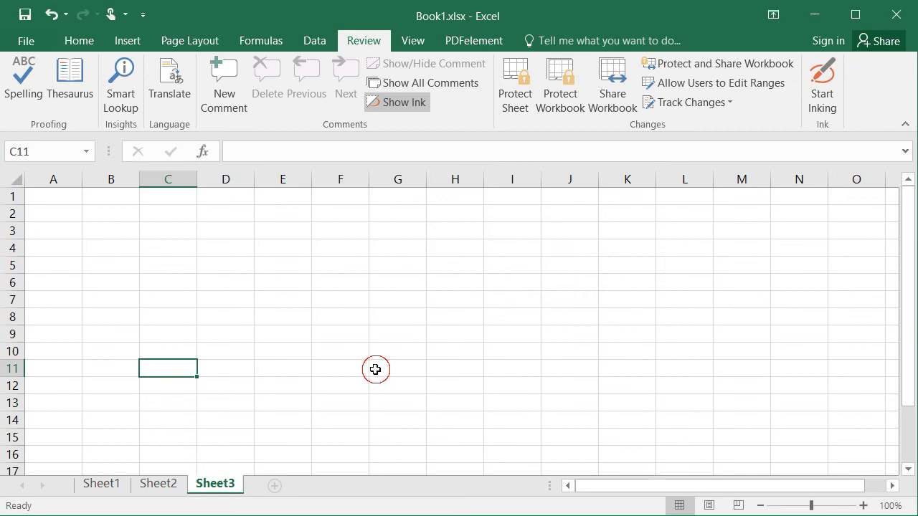
pyautogui.click(274, 487)
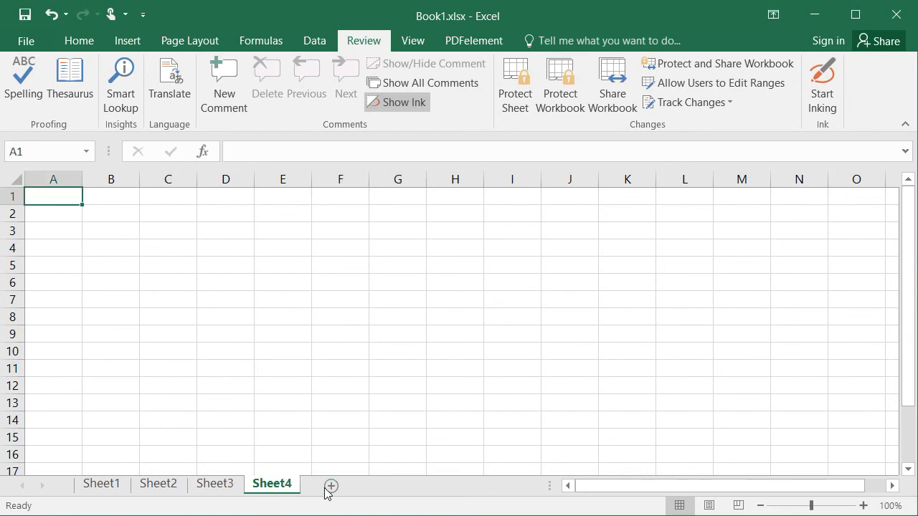
pyautogui.click(330, 486)
# - On Sheet1, replace 'Student' with 'Client' in the B2 header so it reads 'Client name'
pyautogui.click(113, 487)
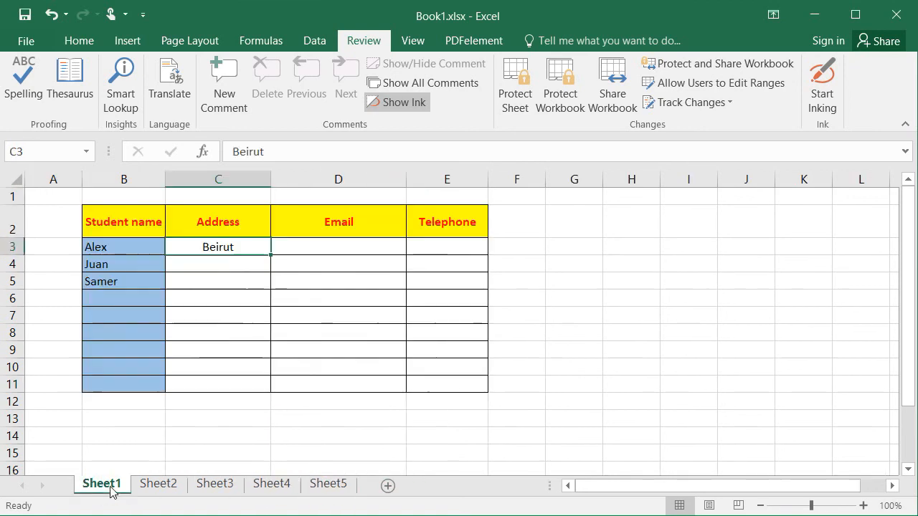
pyautogui.click(122, 416)
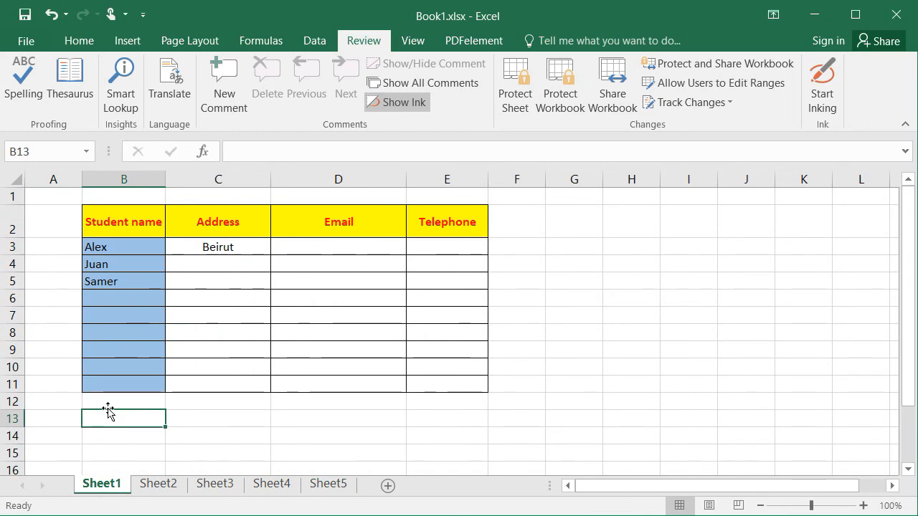
pyautogui.click(120, 227)
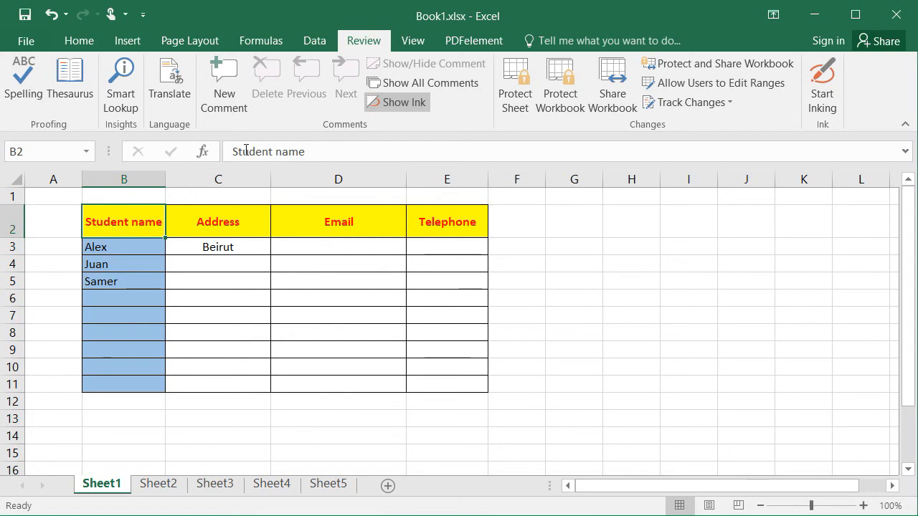
pyautogui.moveTo(233, 151); pyautogui.dragTo(273, 150)
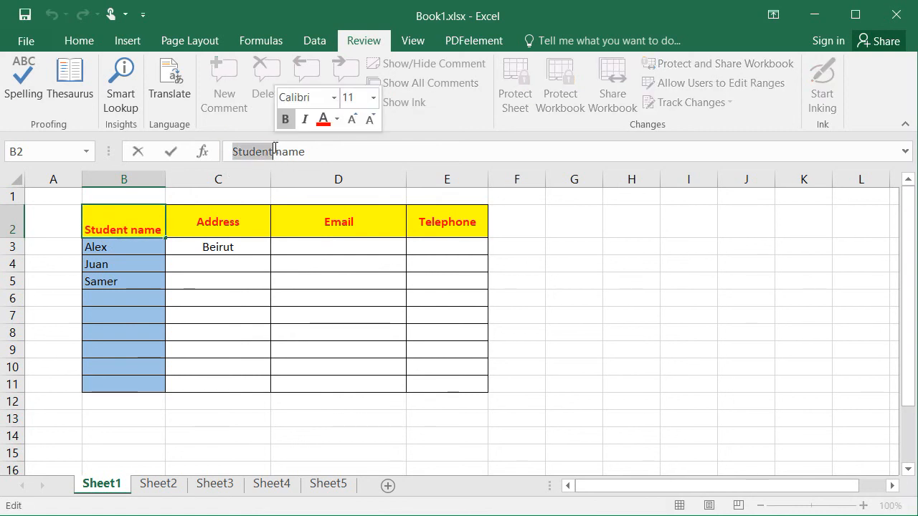
pyautogui.write('Client')
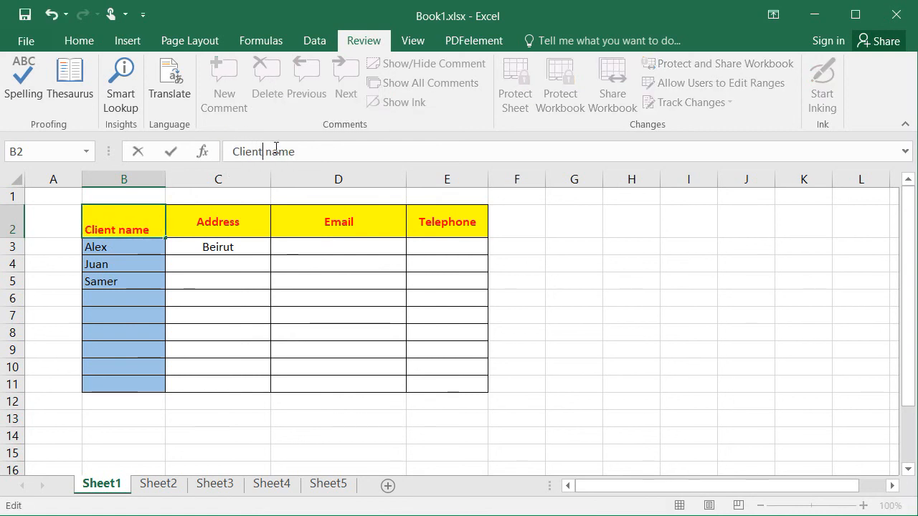
pyautogui.press('Return')
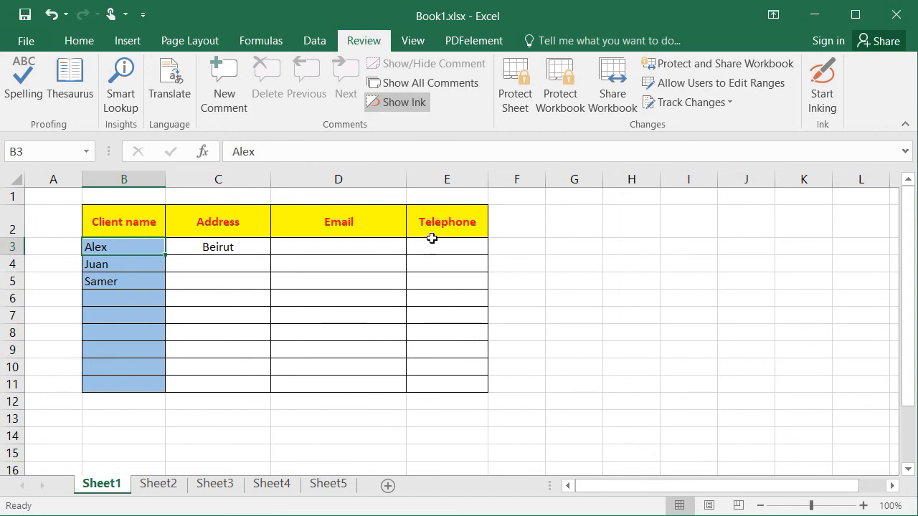
# - Select the table cells B3:E8, then deselect by picking cell G8
pyautogui.click(213, 246)
pyautogui.moveTo(110, 252); pyautogui.dragTo(459, 331)
pyautogui.click(564, 337)
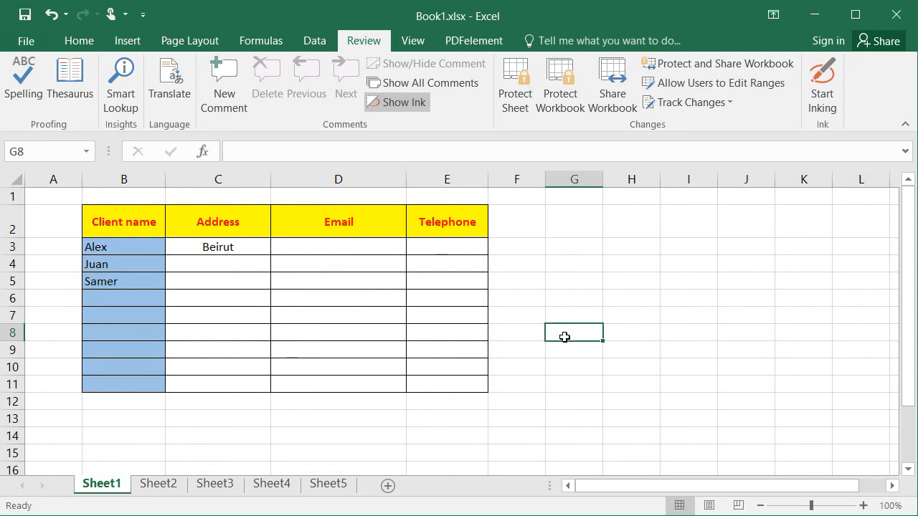